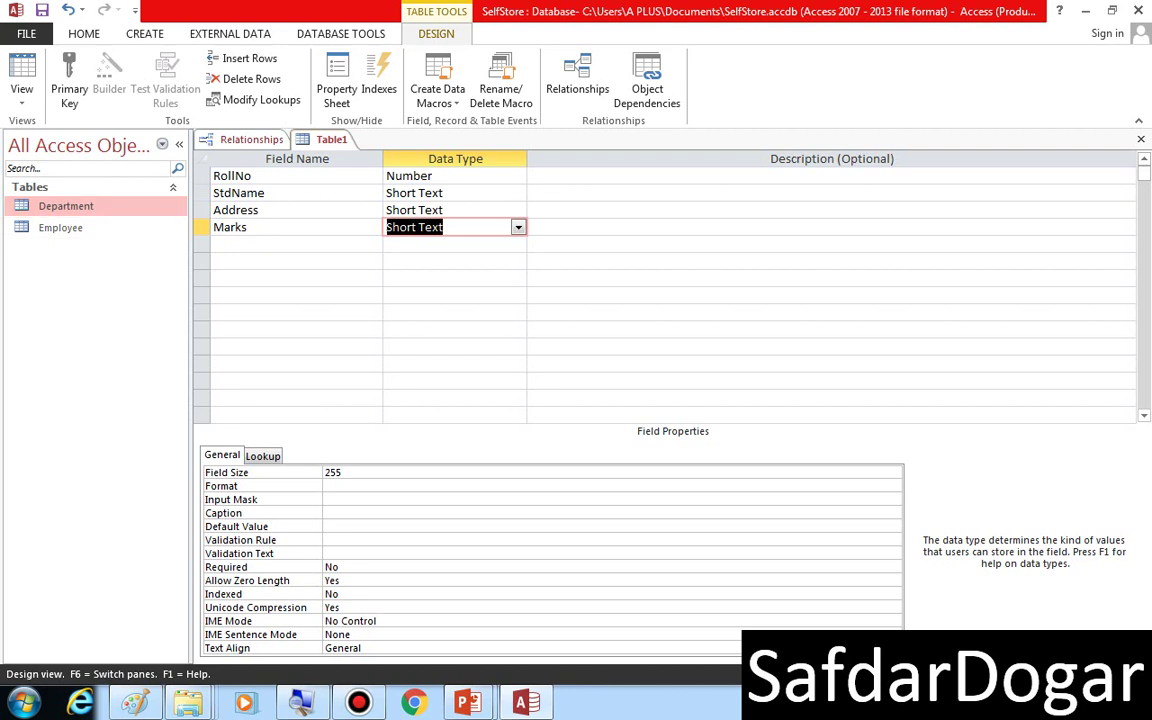
Set the data type of the Marks field to Currency.
key(alt+Down)
key(Down)
key(Down)
key(Down)
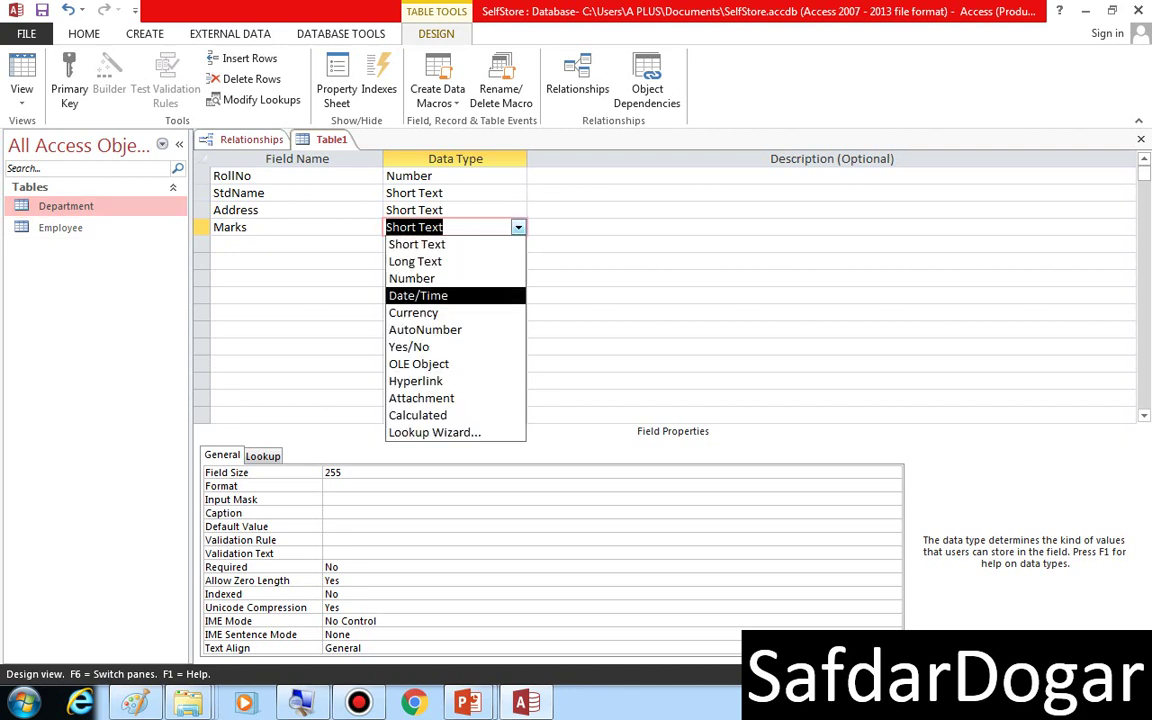
key(Down)
key(Return)
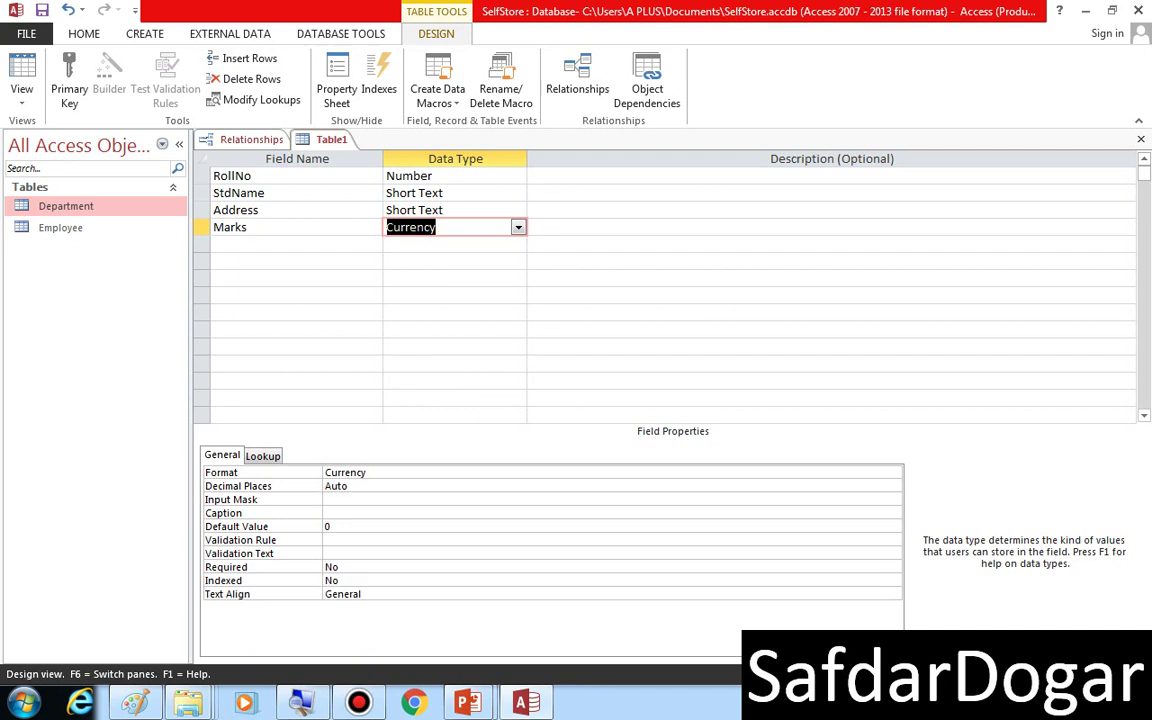
Give the Marks field the validation rule ">=0 And <=100" and the validation text "Marks are invalid".
click(326, 540)
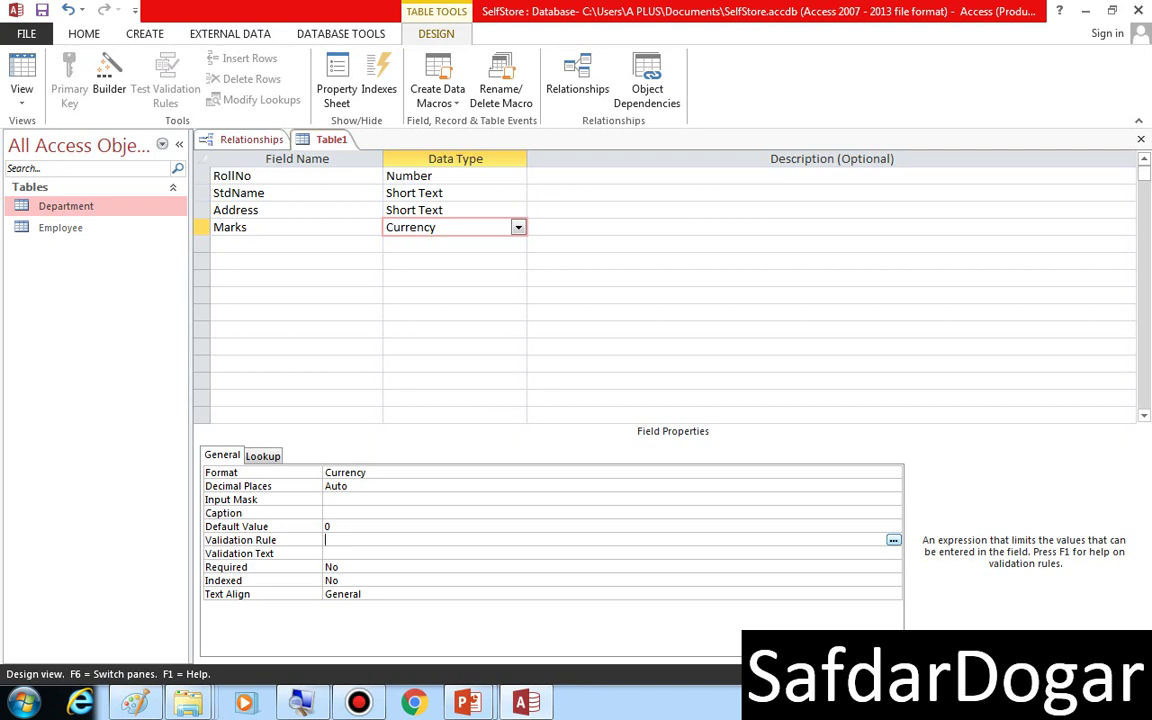
text(>=0 and <= 100)
key(Return)
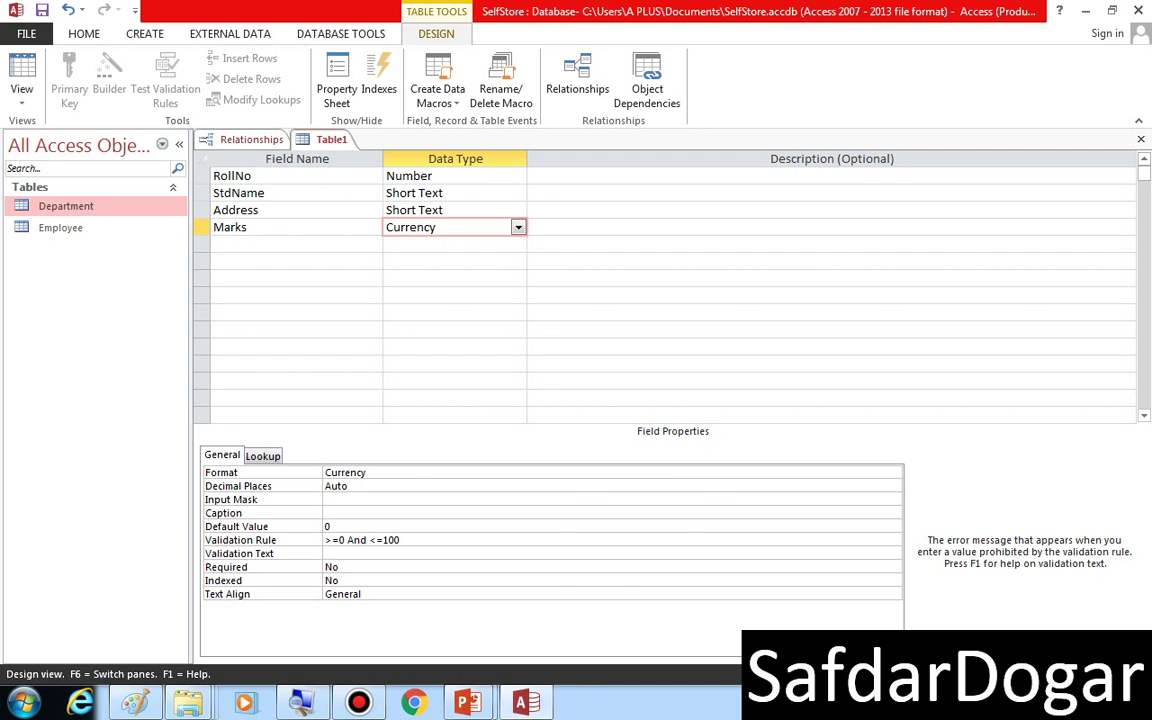
text(Marks are invalid)
Make RollNo the primary key and save the table as Student.
click(202, 175)
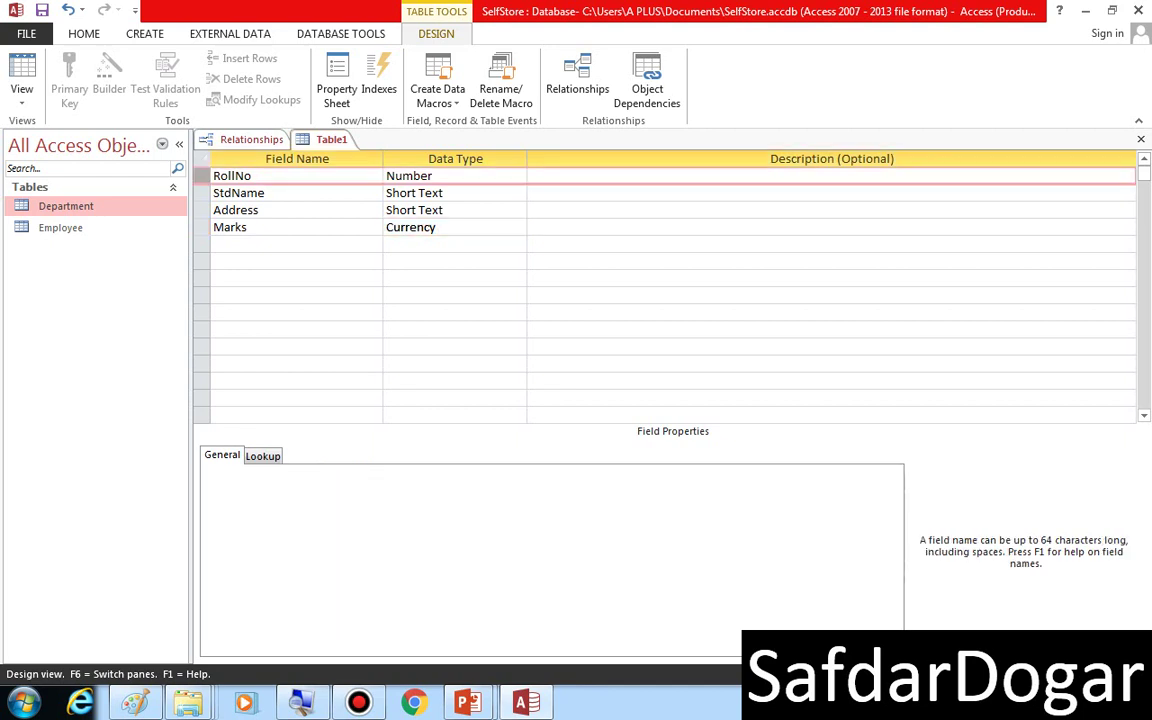
click(69, 80)
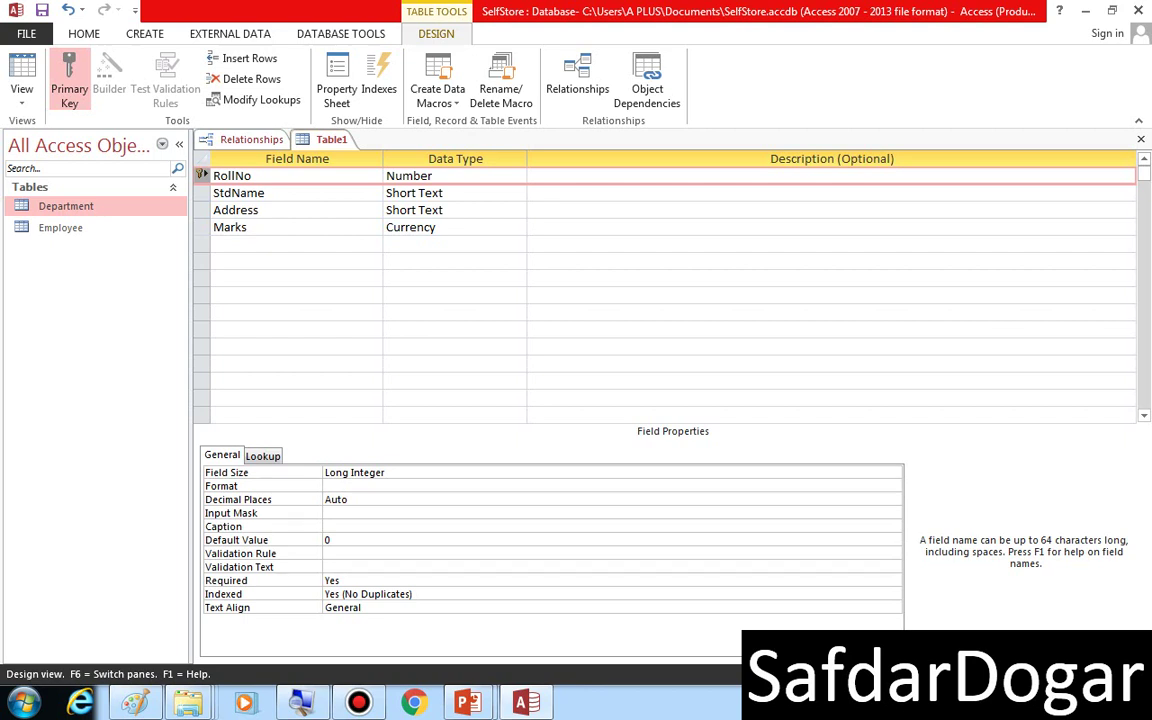
key(ctrl+s)
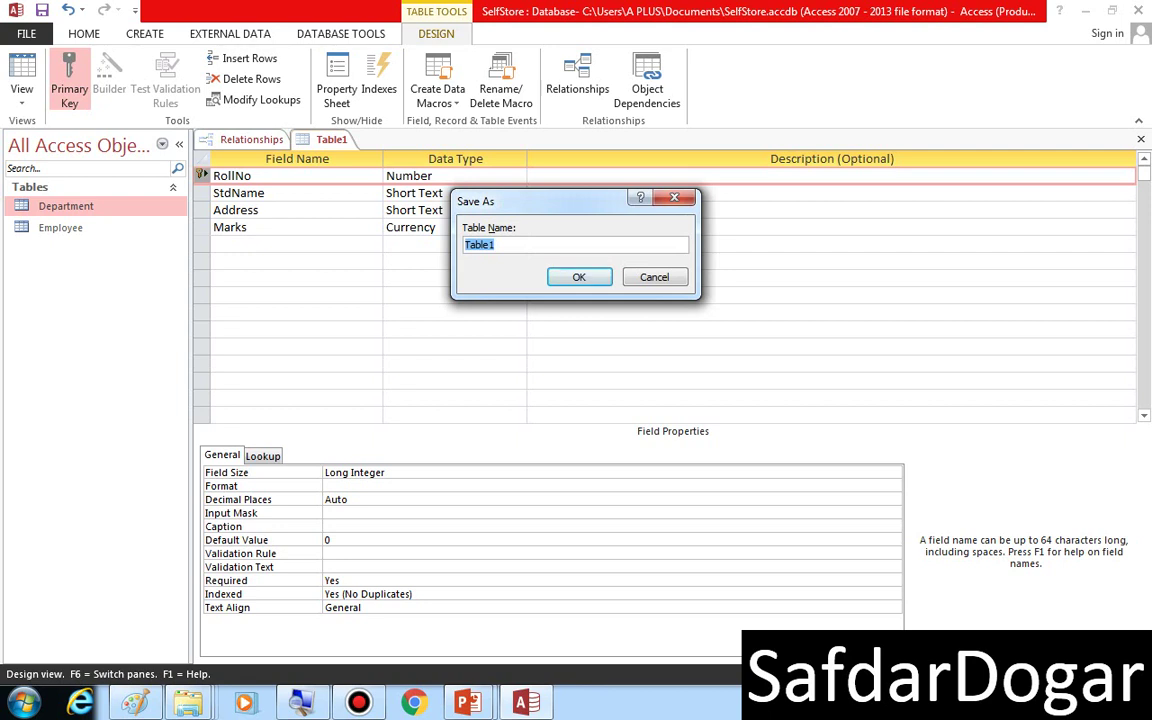
text(Student)
key(Return)
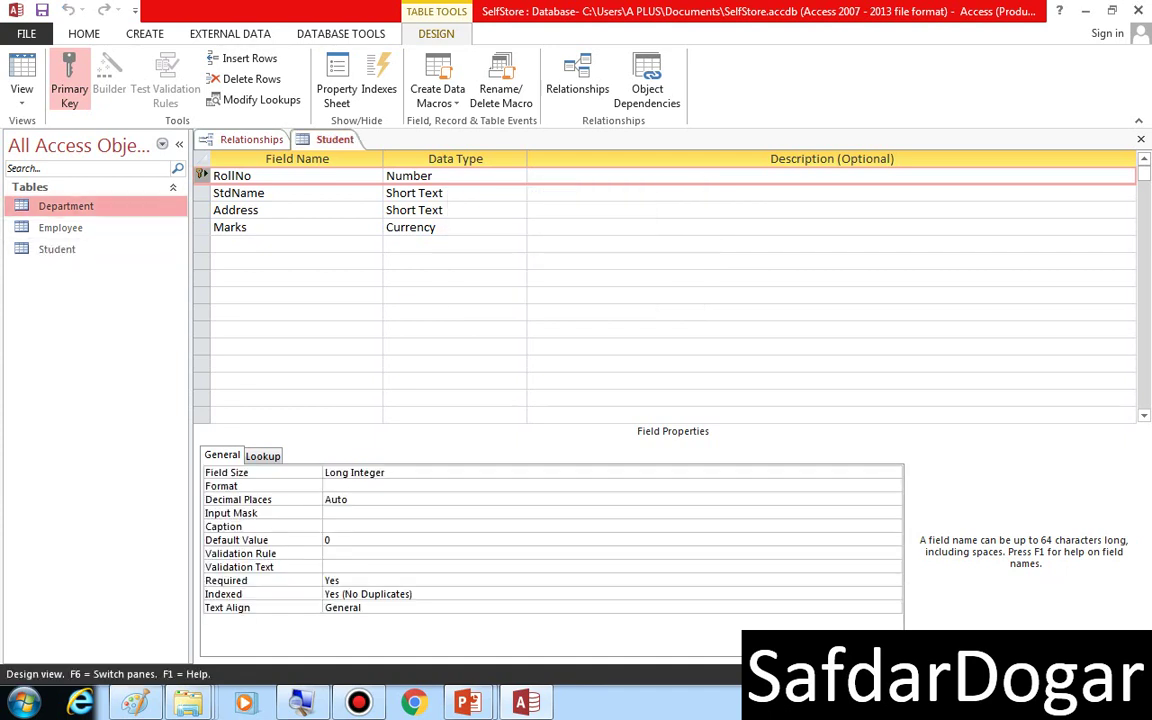
Create another table in Design view and add a RollNo field with the Number data type.
click(145, 33)
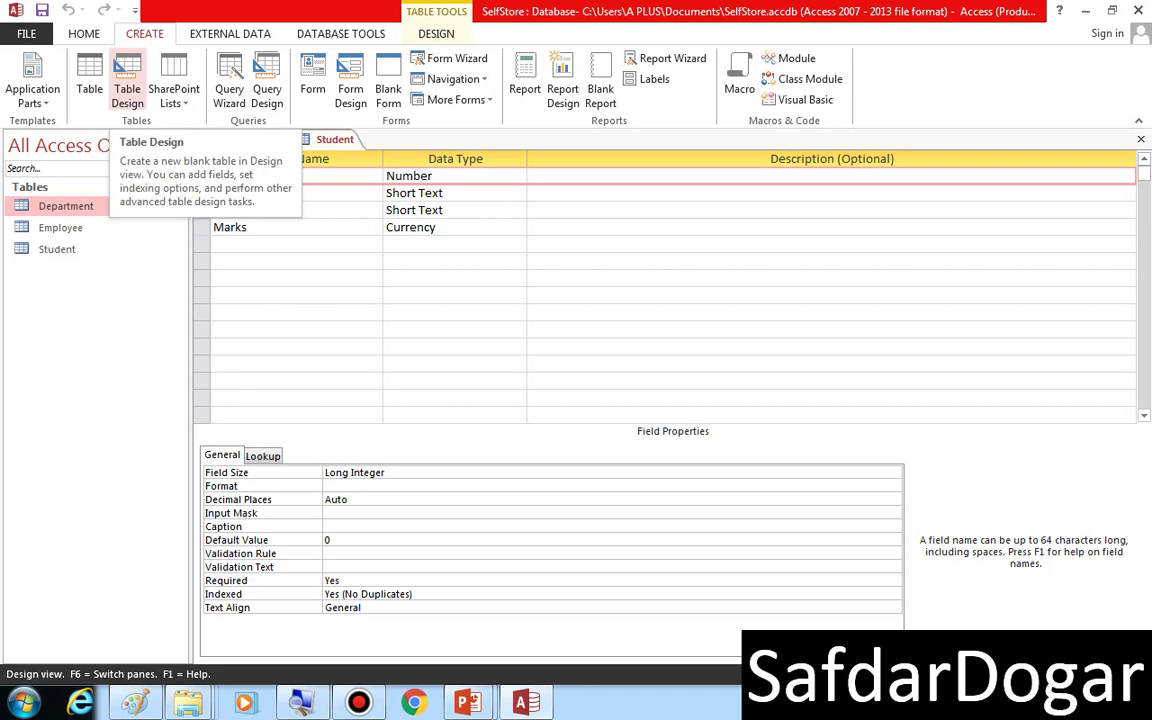
click(127, 85)
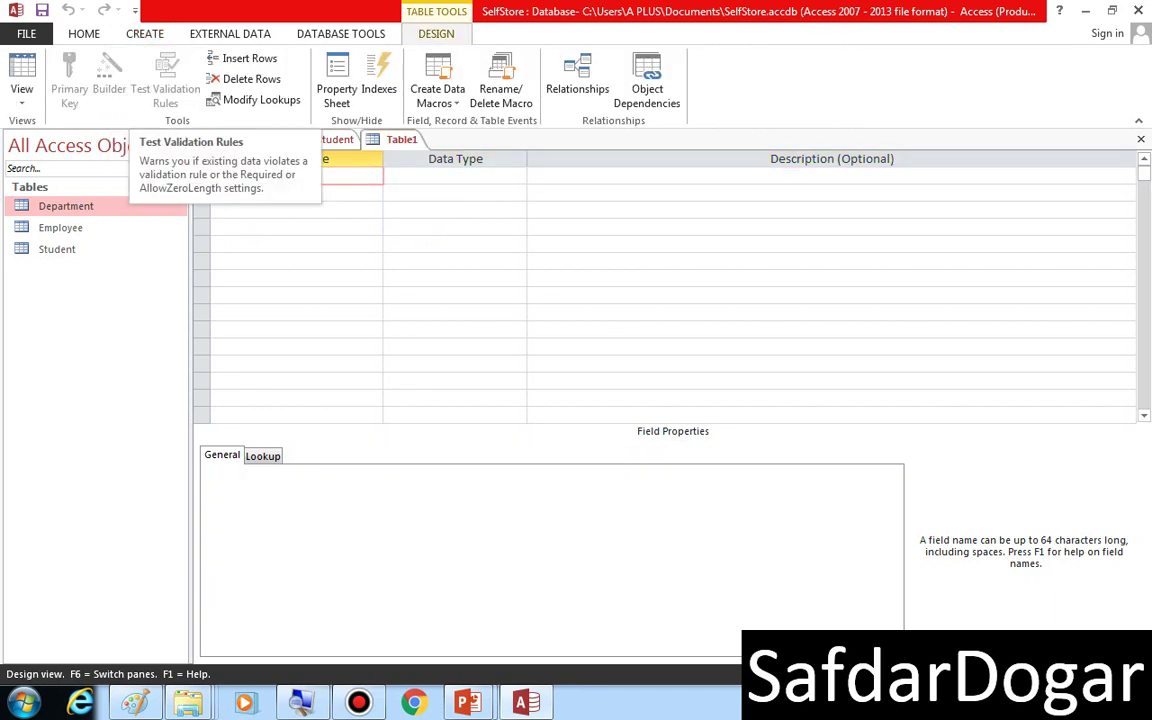
text(R)
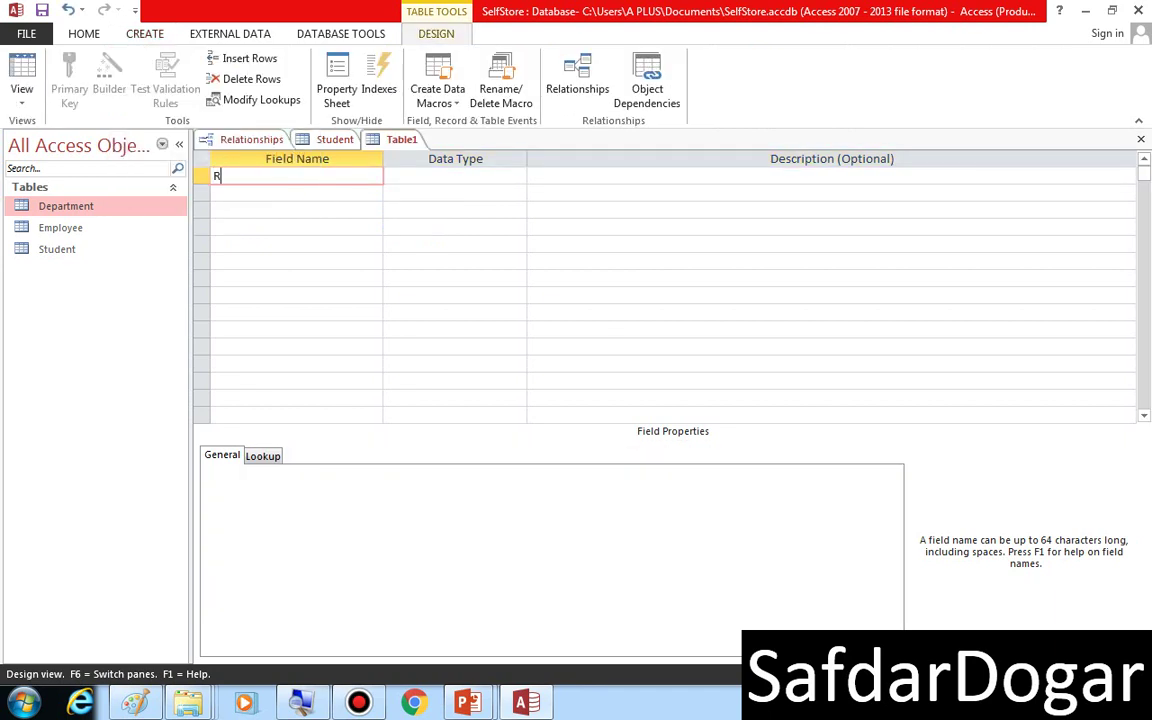
text(ollNo)
key(Tab)
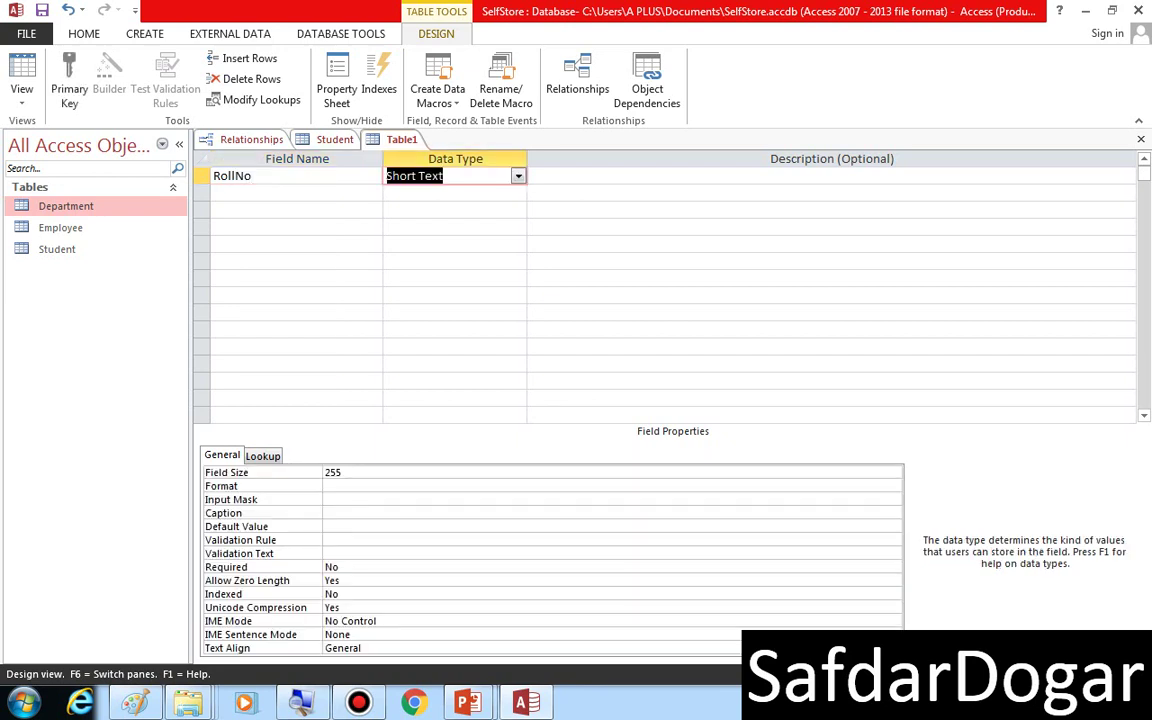
text(n)
key(Tab)
key(Tab)
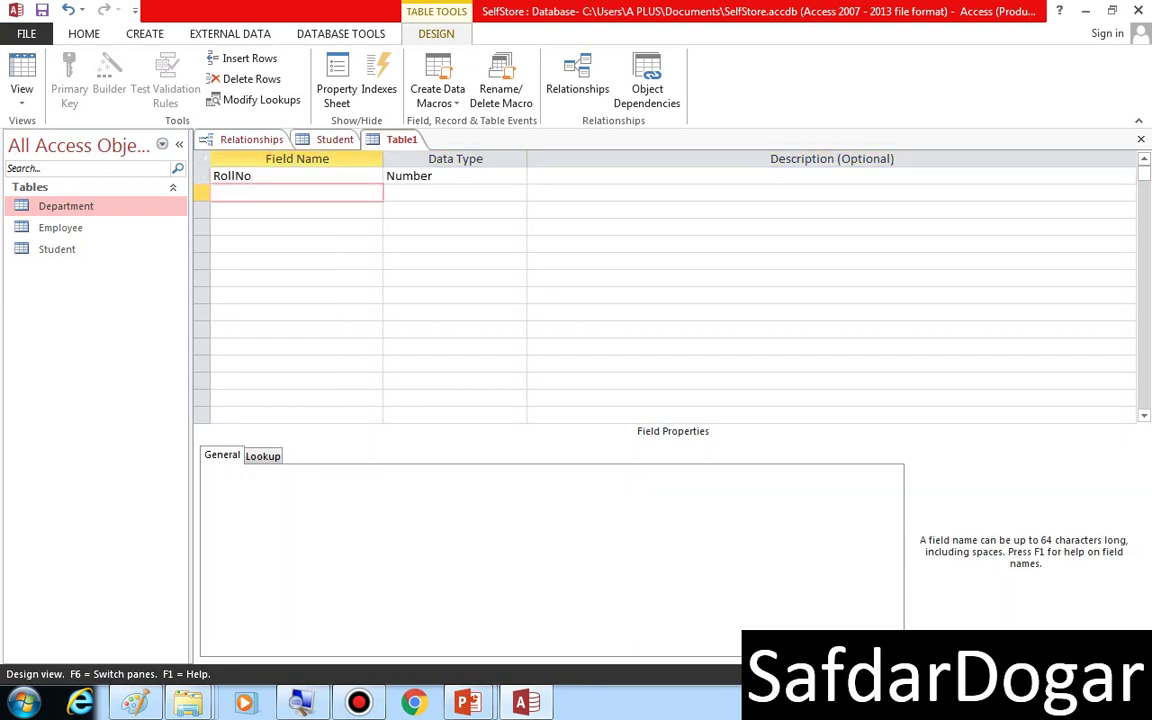
Add a Marks field with the Number data type below RollNo in the new table.
text(K)
key(BackSpace)
text(Marks)
key(Tab)
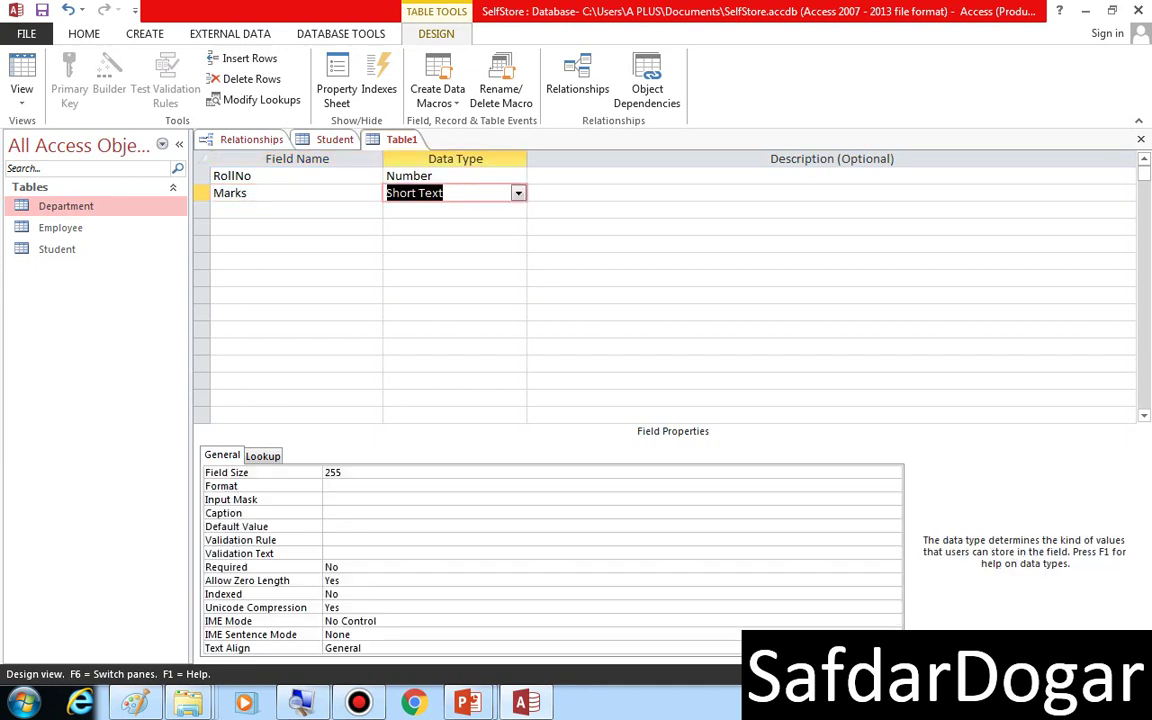
text(number)
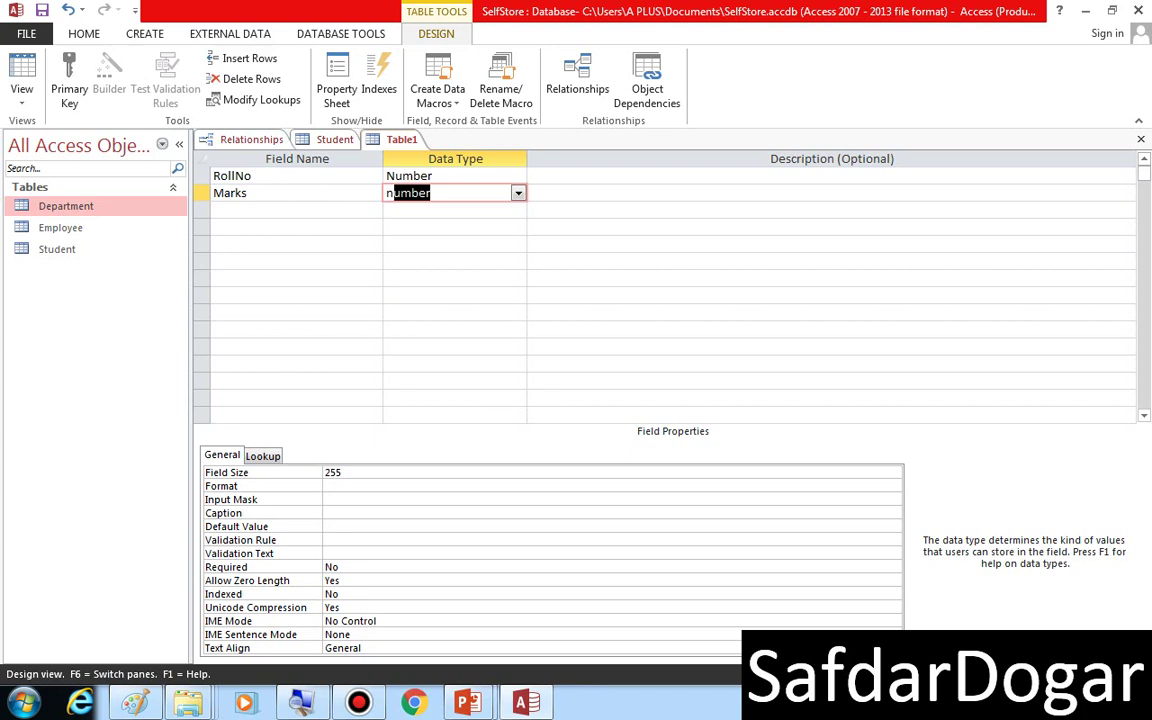
key(Return)
Delete the Marks field from the Student table's design.
click(334, 139)
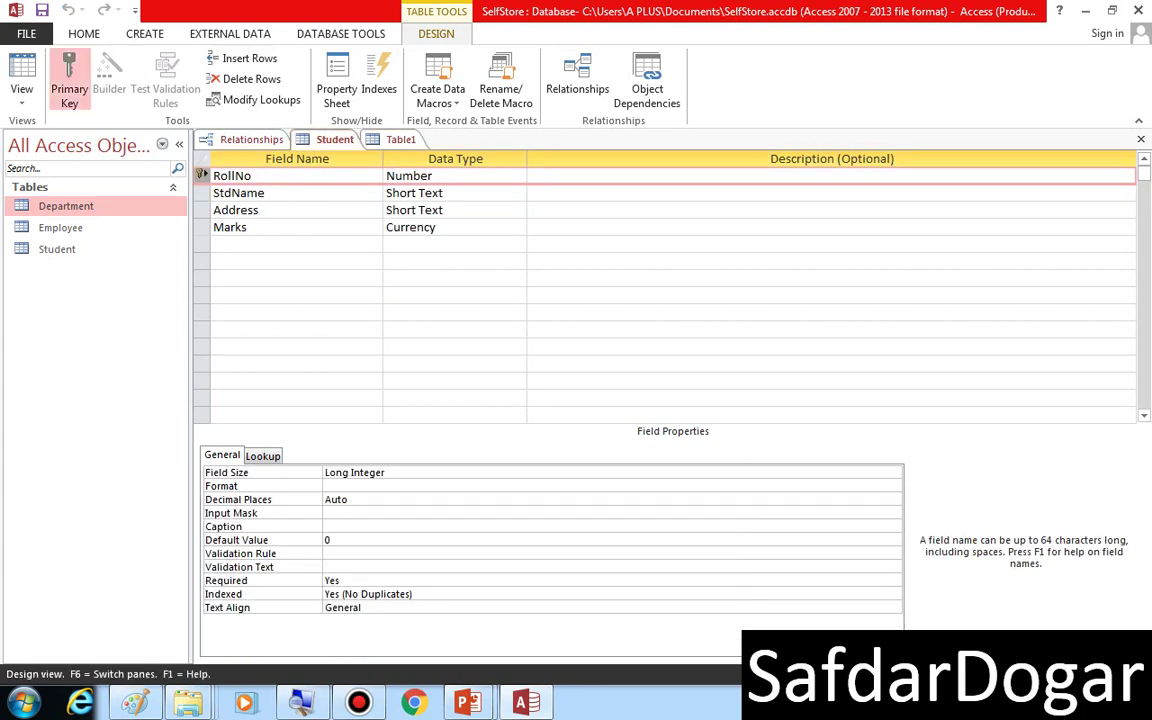
click(262, 227)
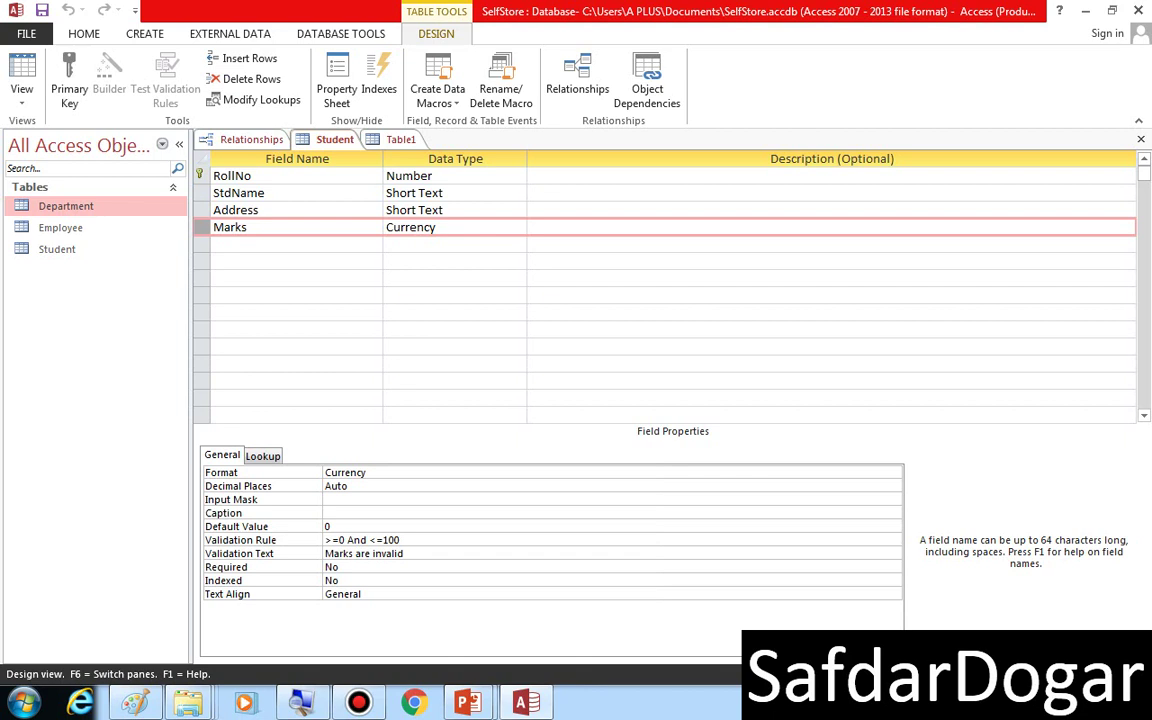
key(Delete)
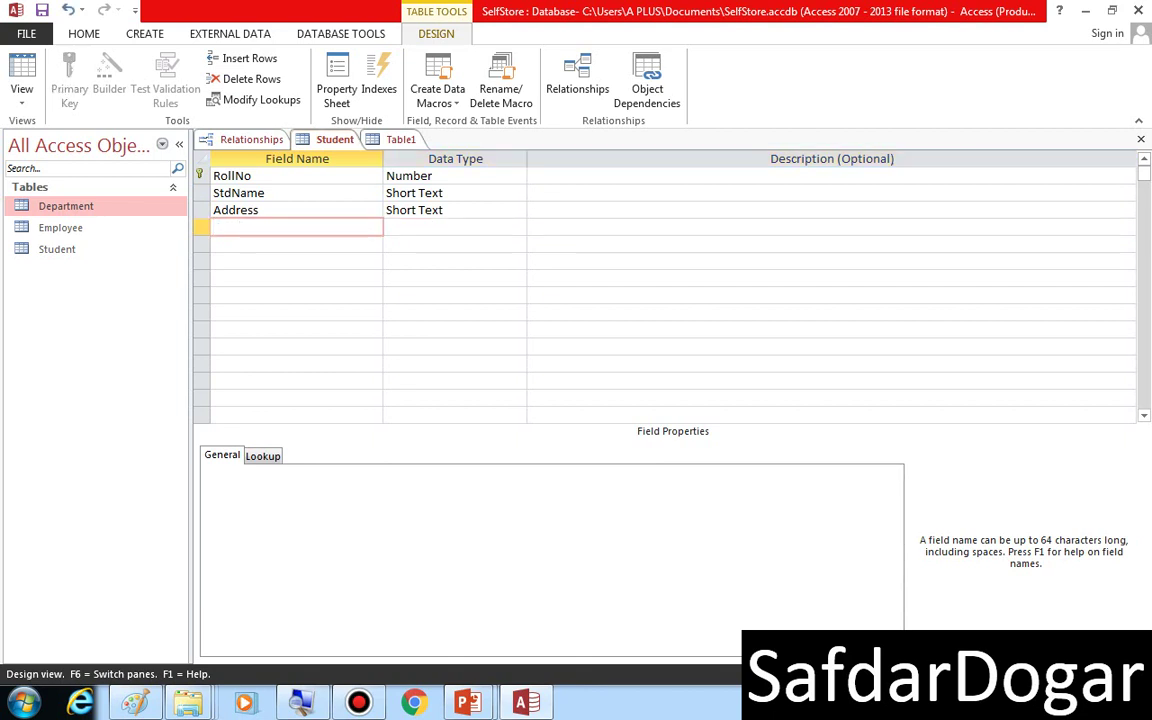
In the new table, give Marks the validation rule ">=0 And <=100" and the validation text "Marks are invalid range is(0 to 100)".
key(ctrl+F6)
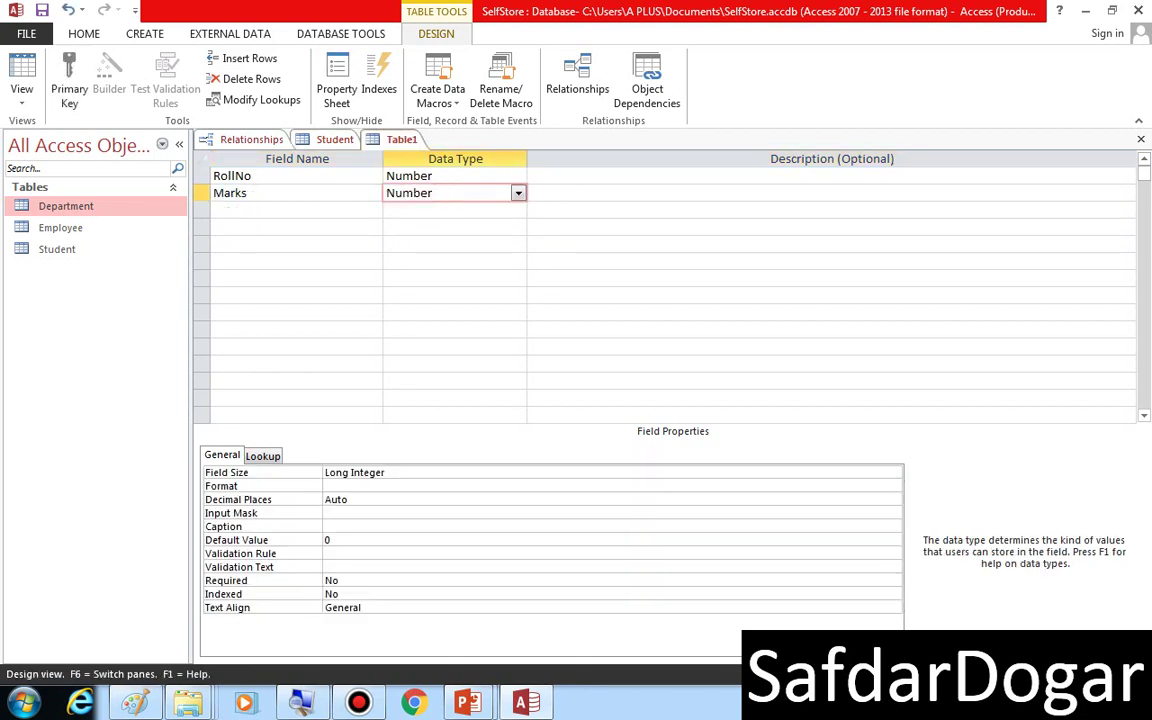
click(325, 553)
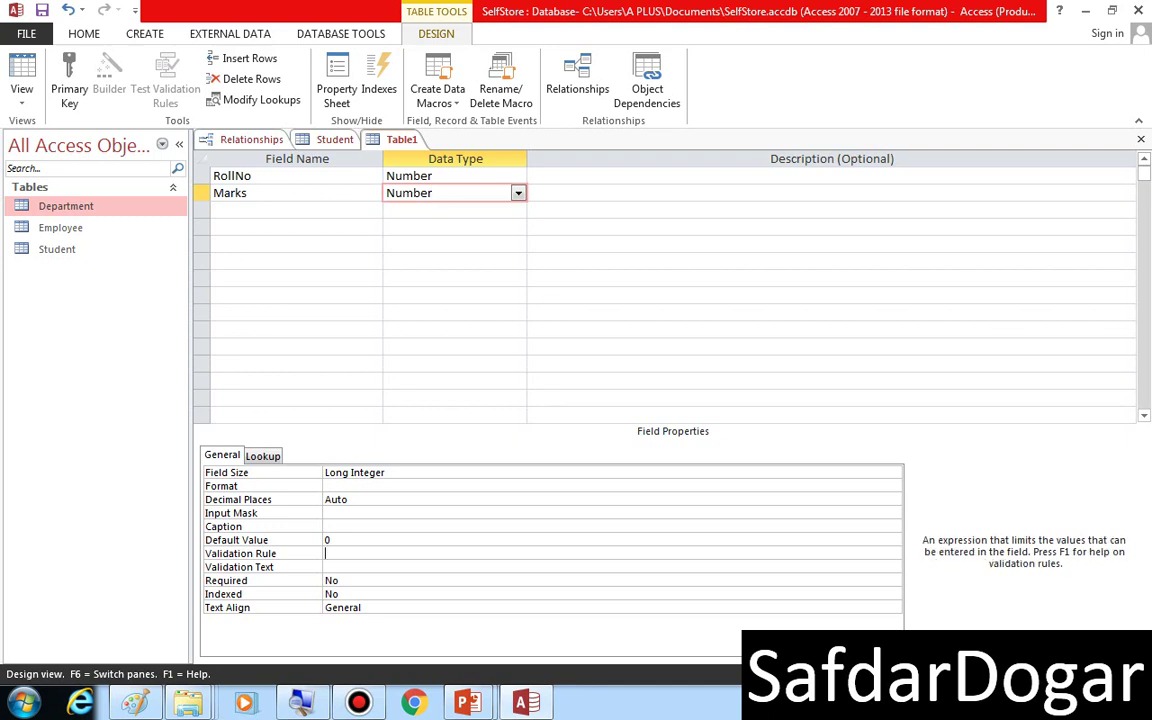
text(>=0)
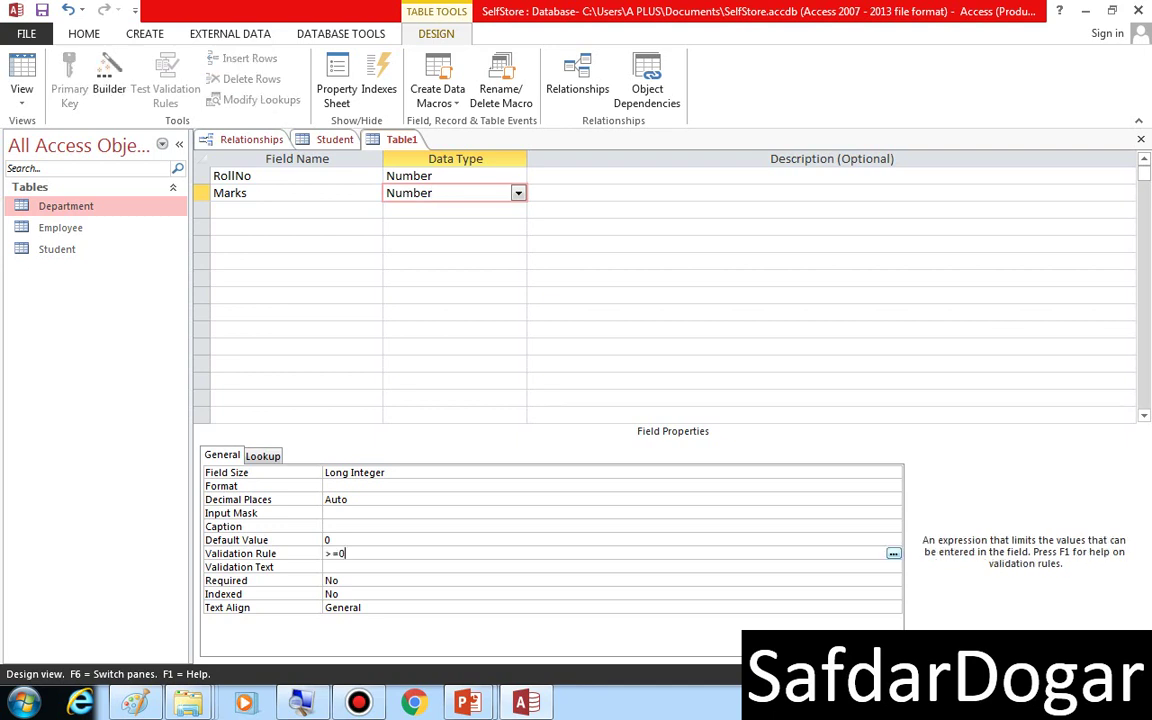
text( and <= 100)
key(Return)
text(Marks)
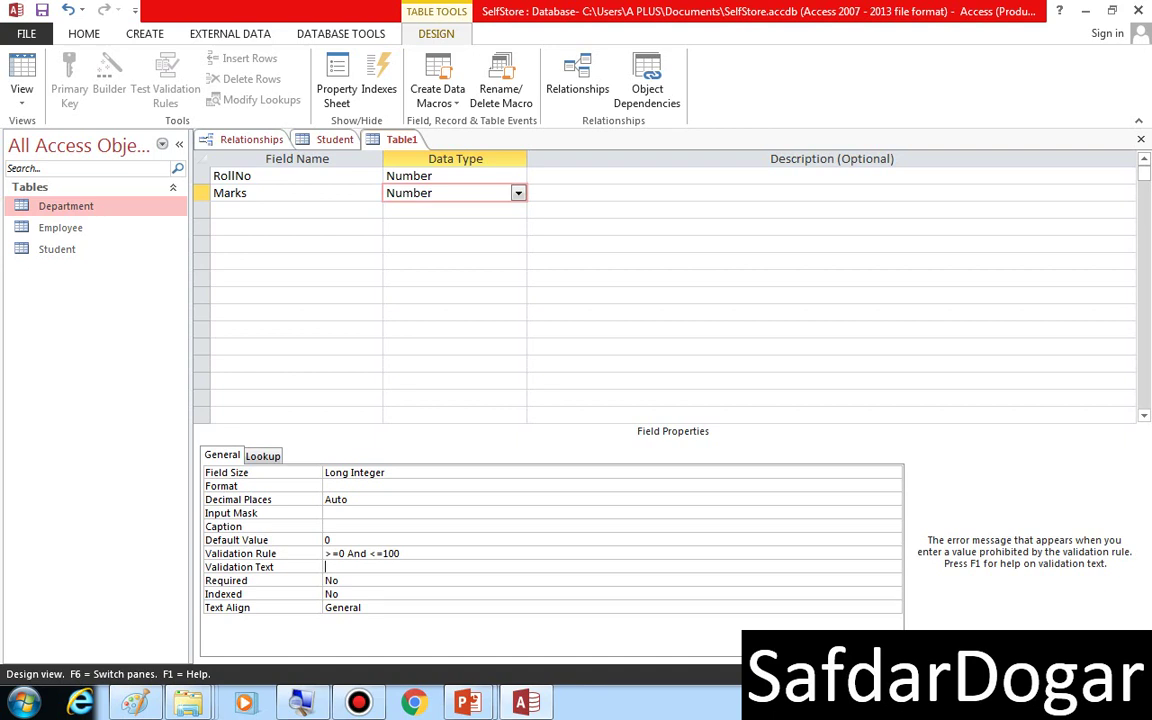
text( are invalid)
text(range is)
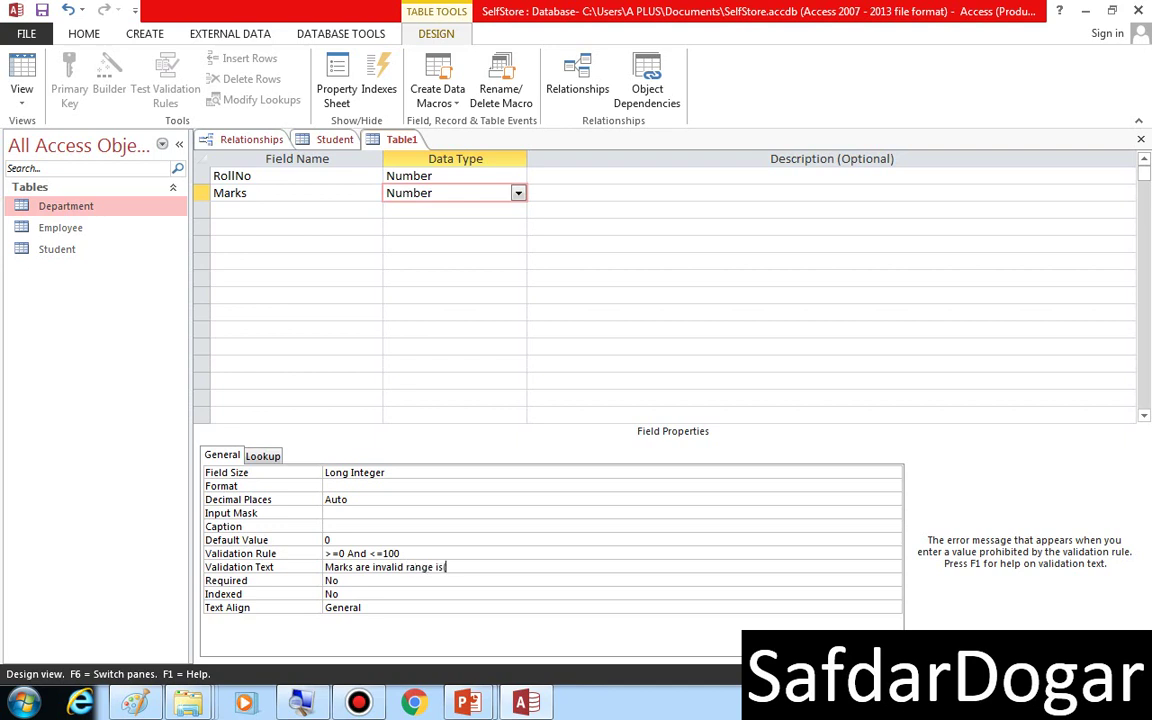
text( 0 to 100))
Make RollNo the primary key of the new table and save it as Result.
click(201, 175)
click(69, 80)
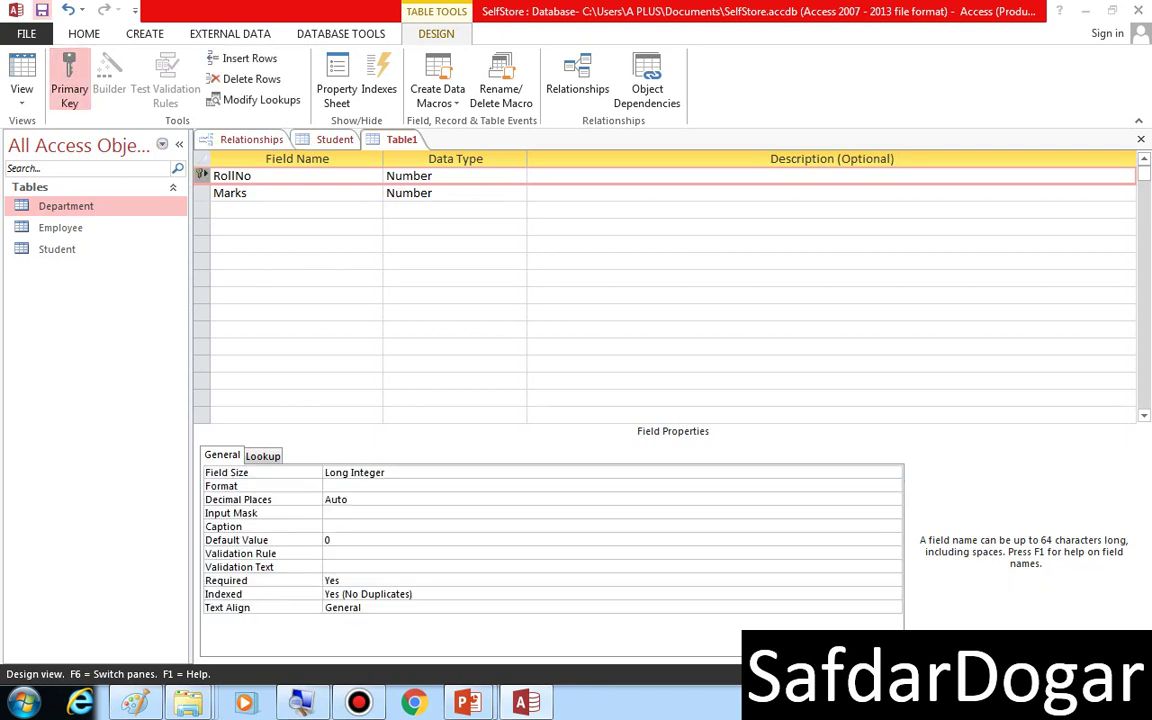
key(ctrl+s)
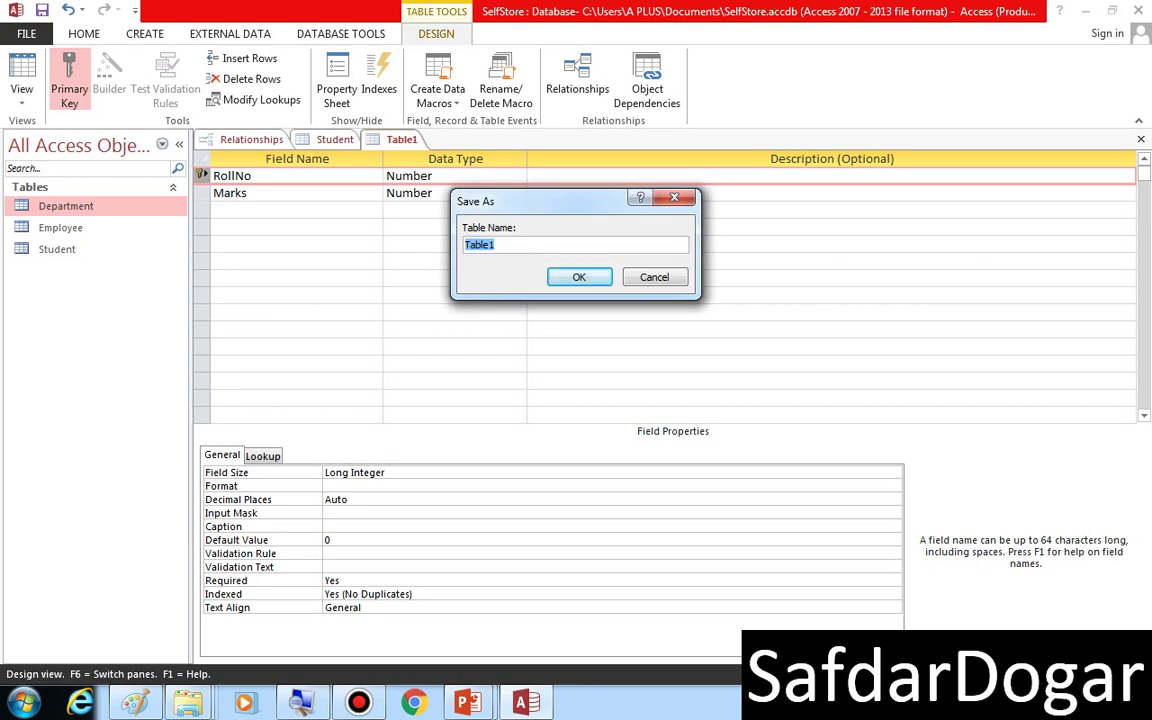
text(Result)
key(Return)
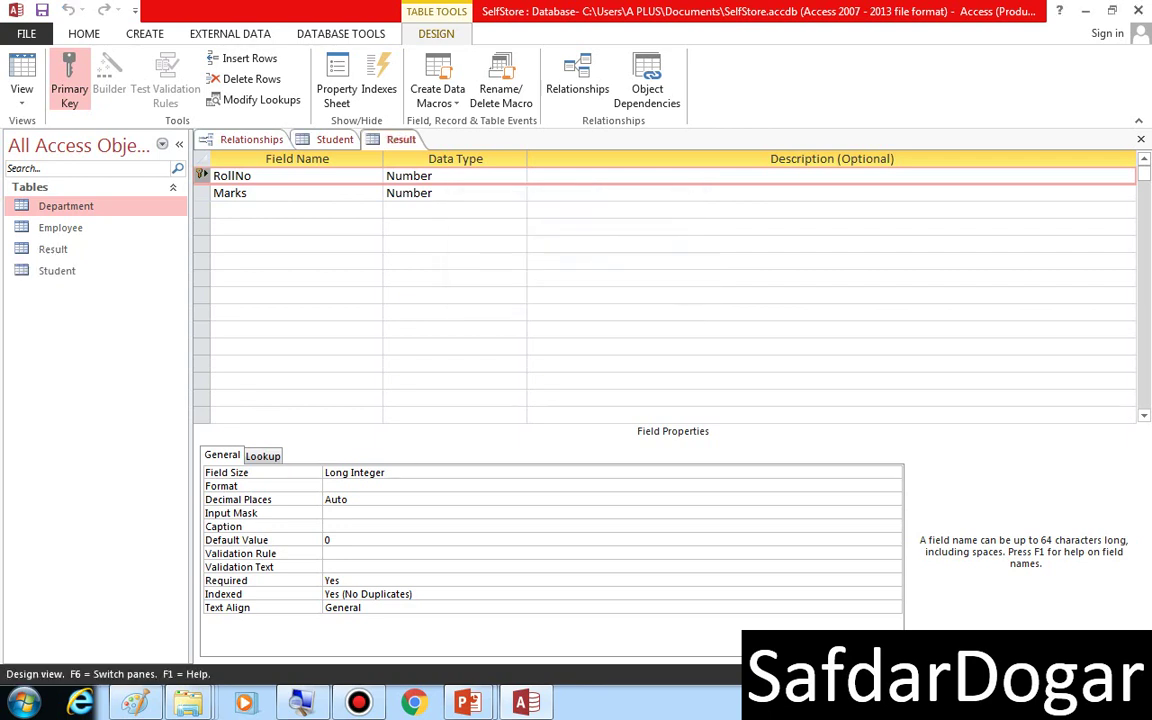
Close the Student, Result and Relationships windows, saving the Student design changes and the relationships layout.
click(334, 139)
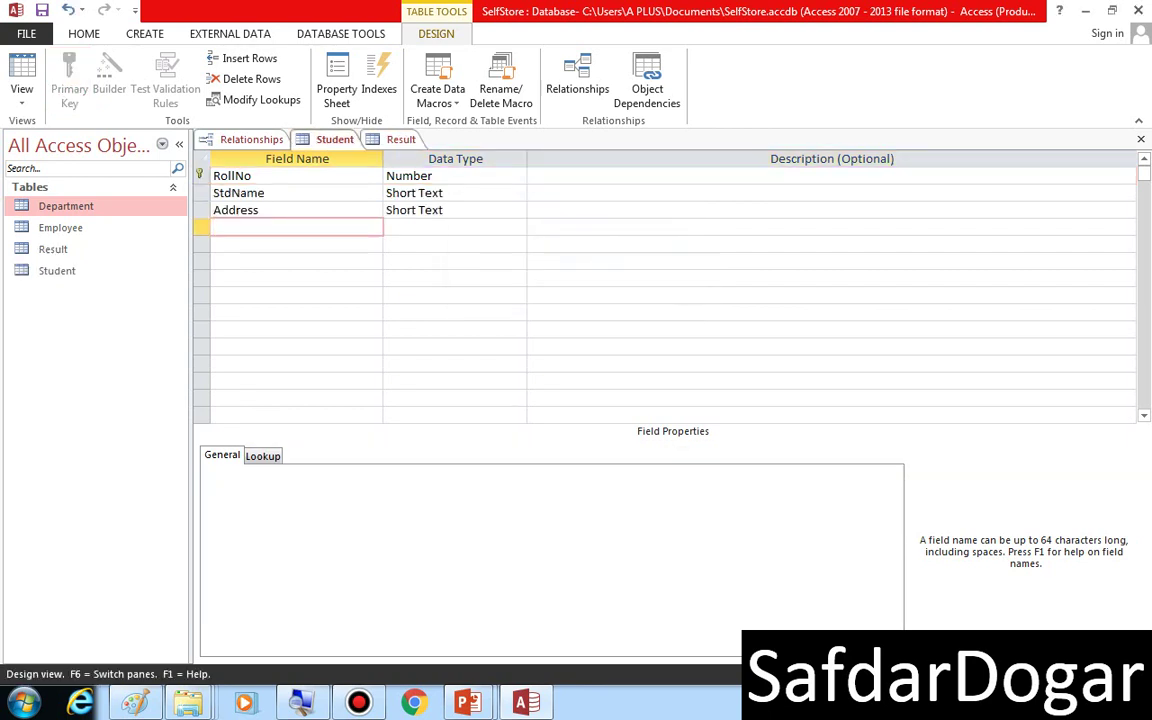
key(ctrl+F4)
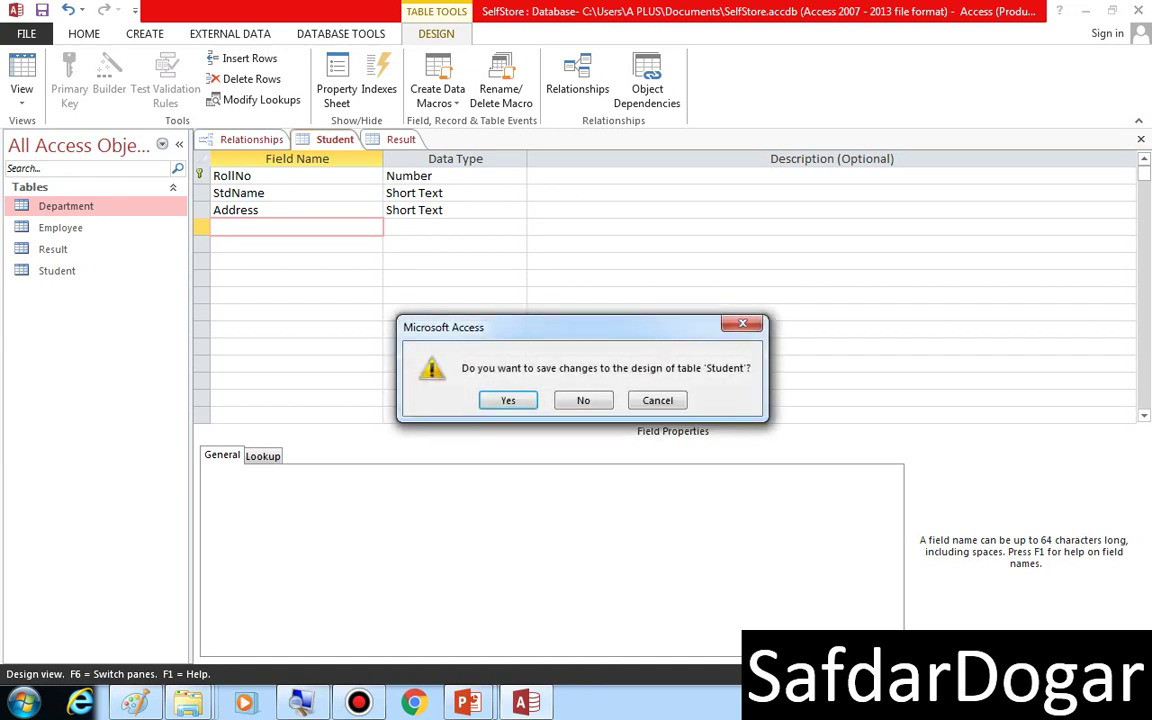
key(Return)
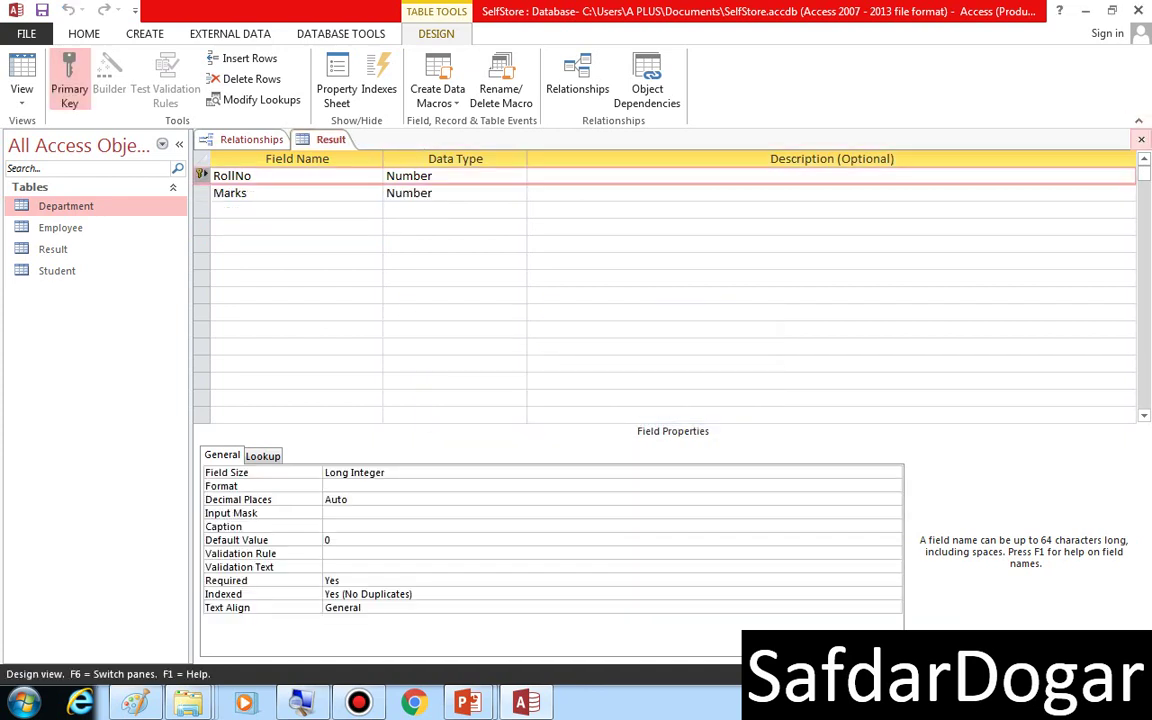
key(ctrl+F4)
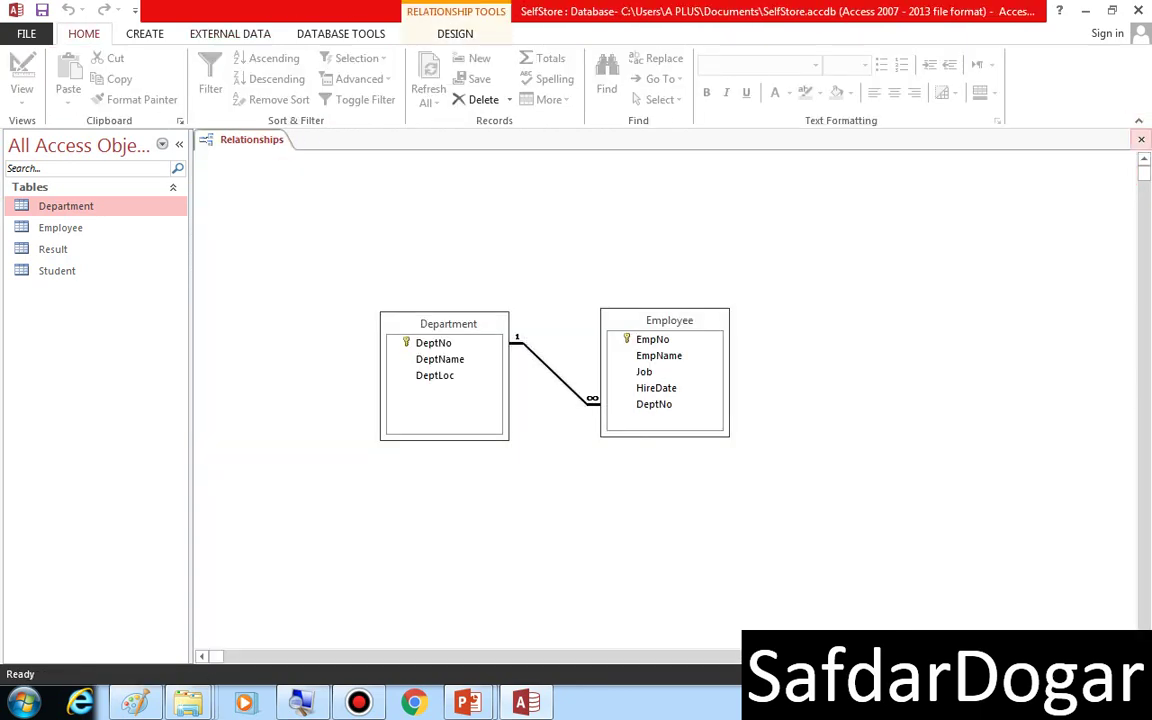
click(1141, 139)
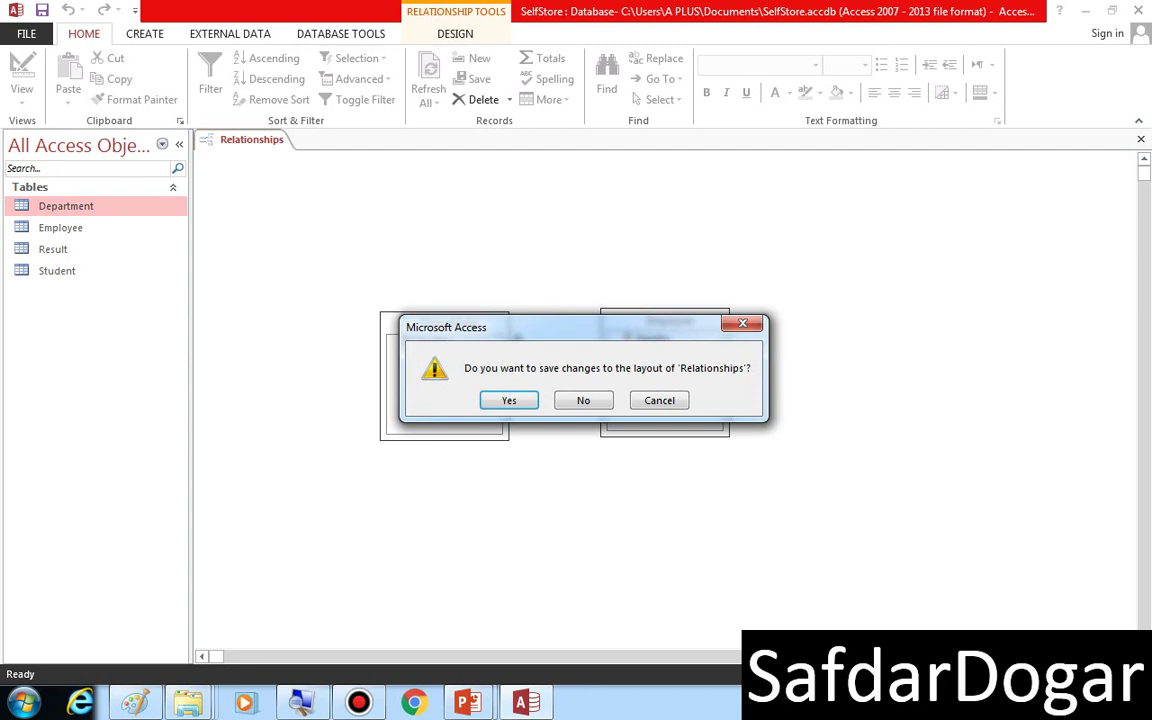
key(Return)
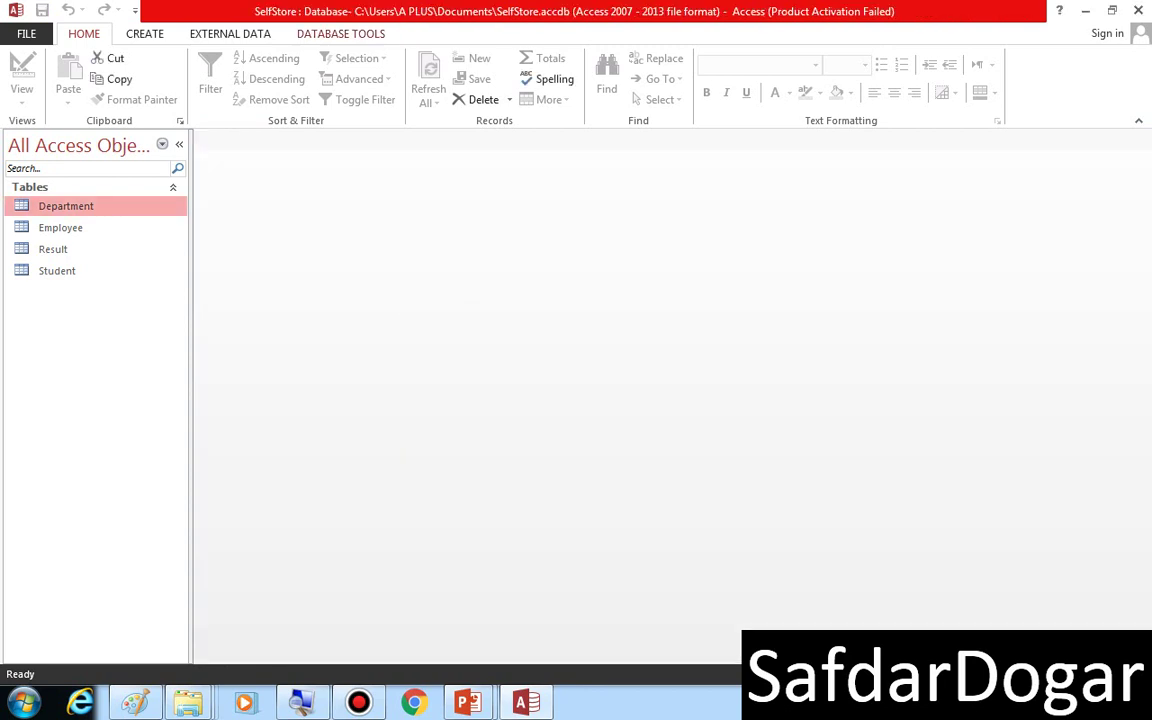
Review the diagram of the existing table relationships and close it again.
click(340, 33)
click(208, 75)
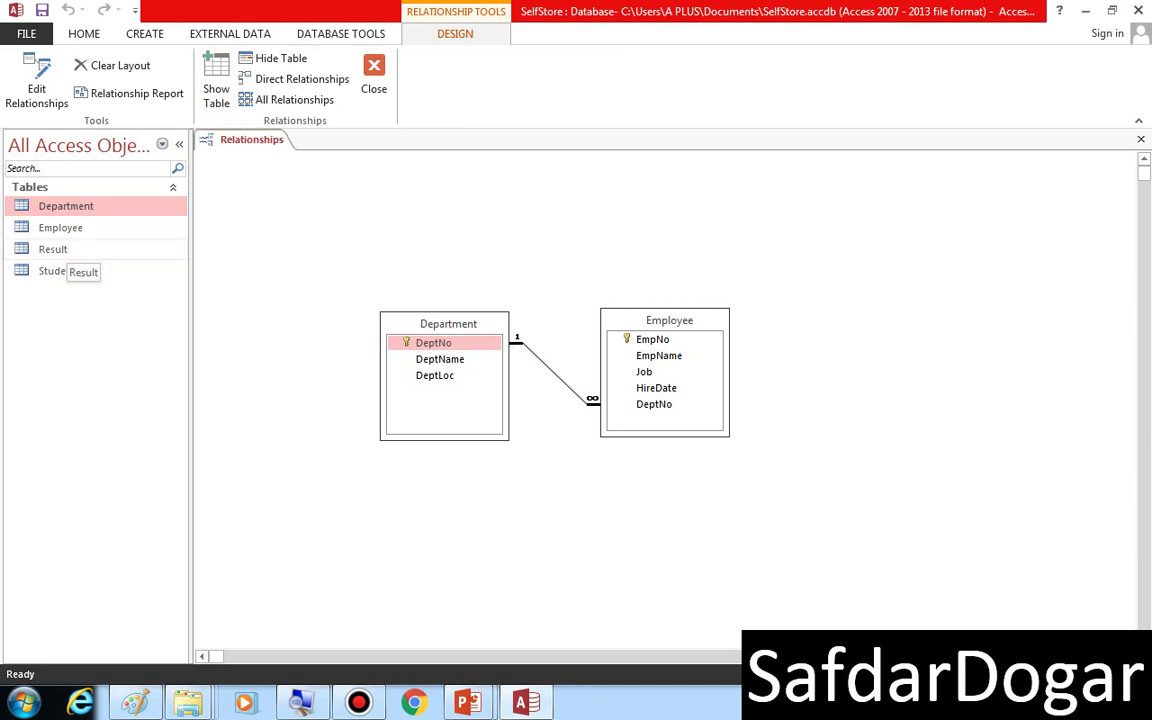
click(60, 270)
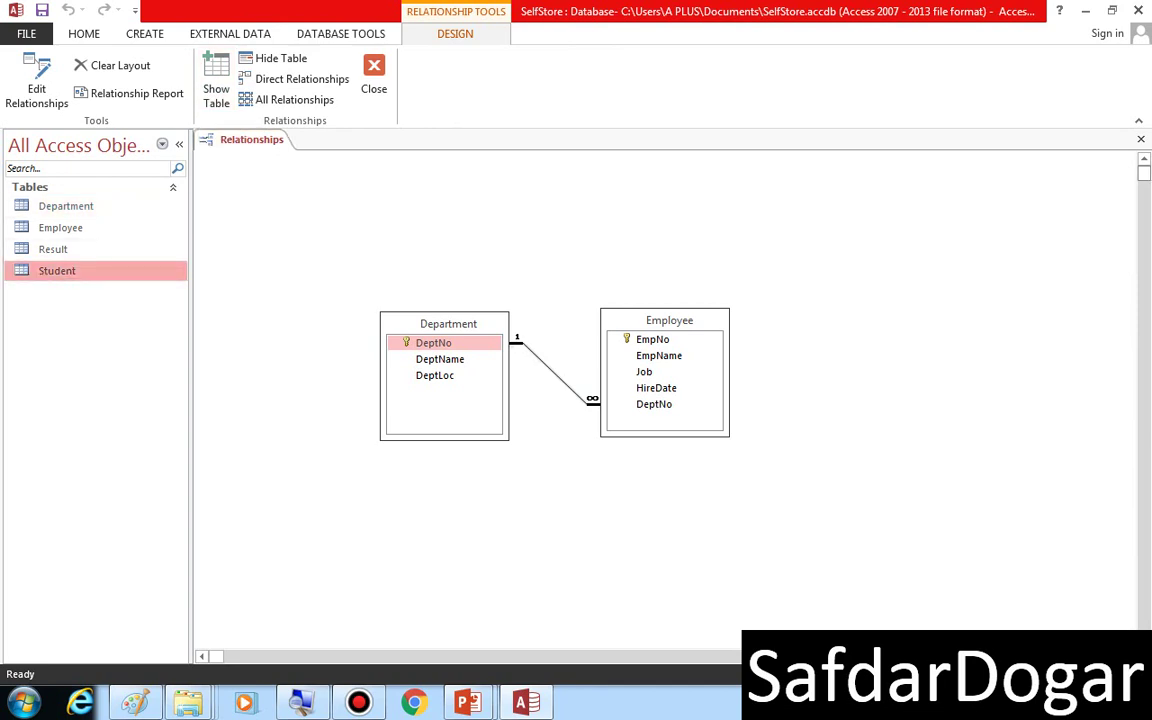
click(1140, 139)
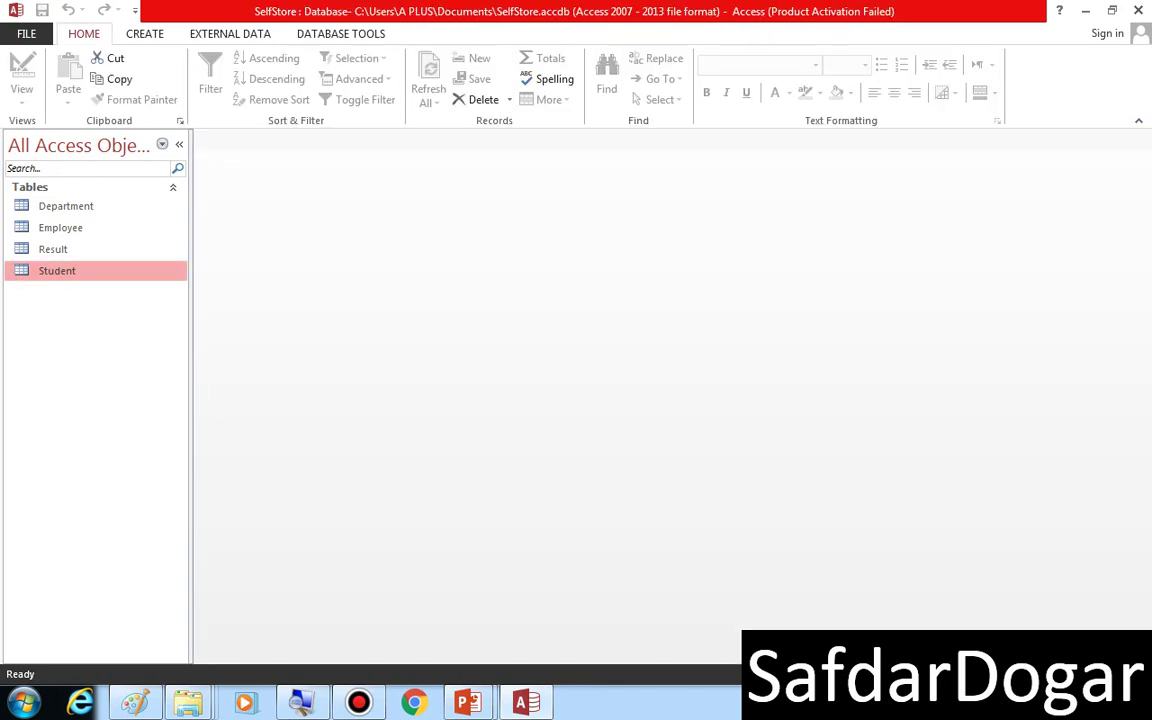
Open the relationships diagram and add the Student and Result tables to it.
click(229, 33)
click(340, 33)
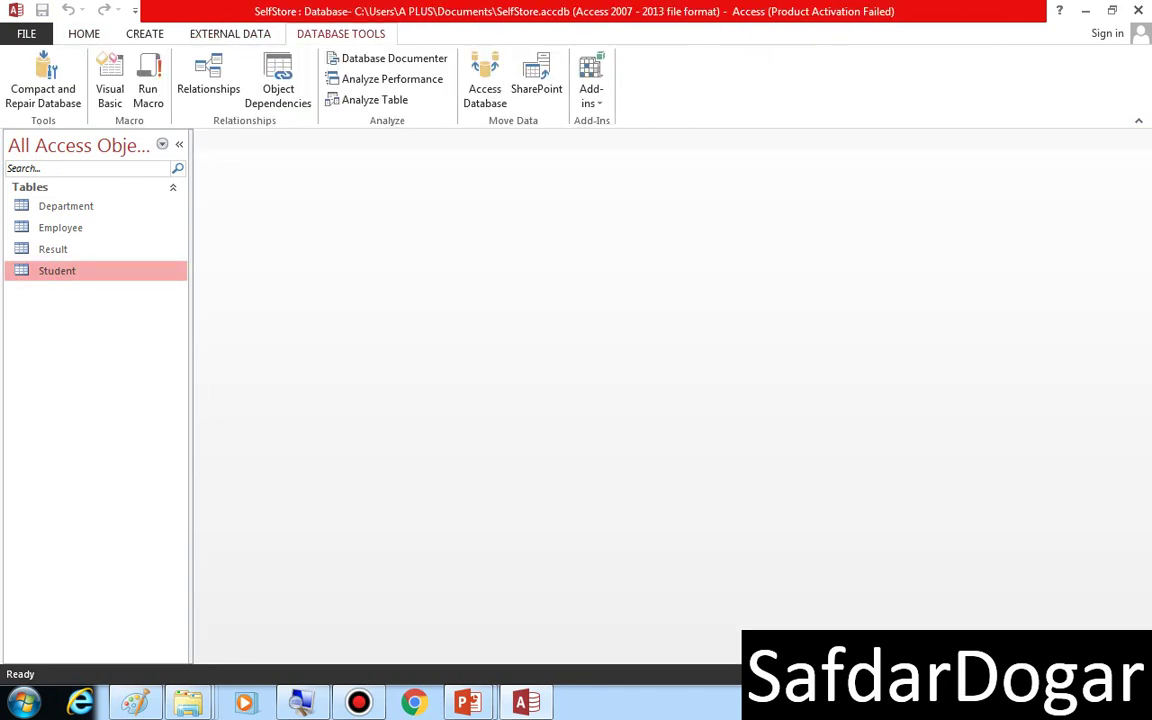
click(208, 80)
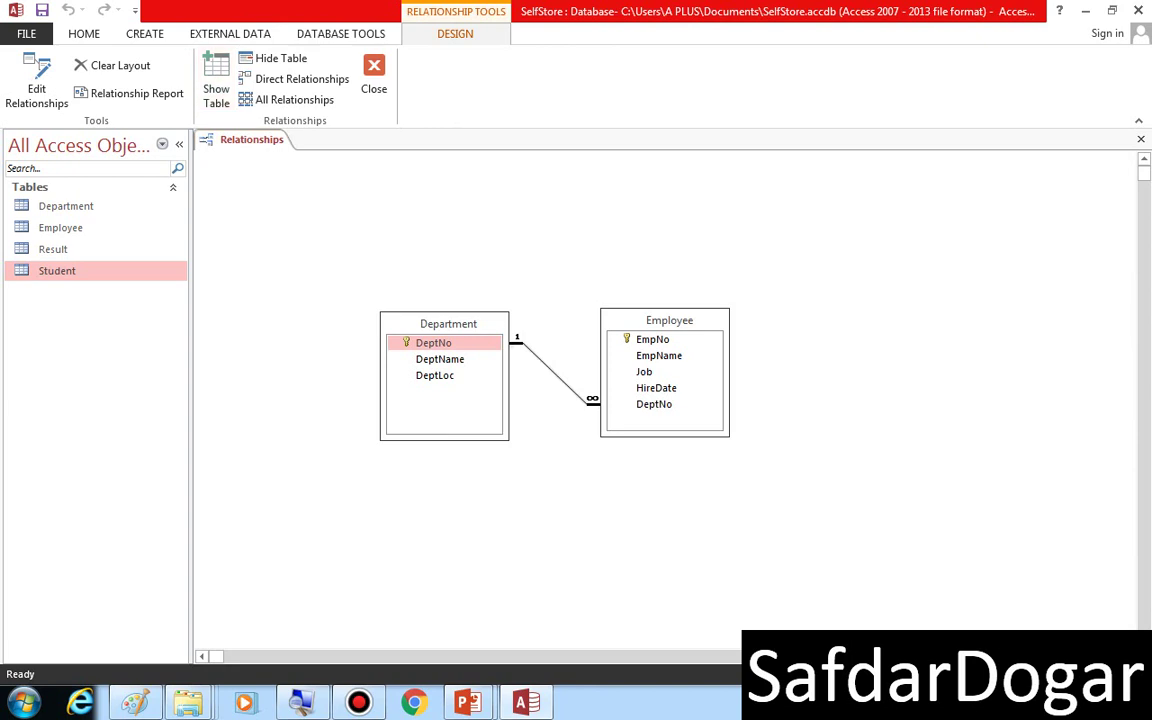
right_click(365, 214)
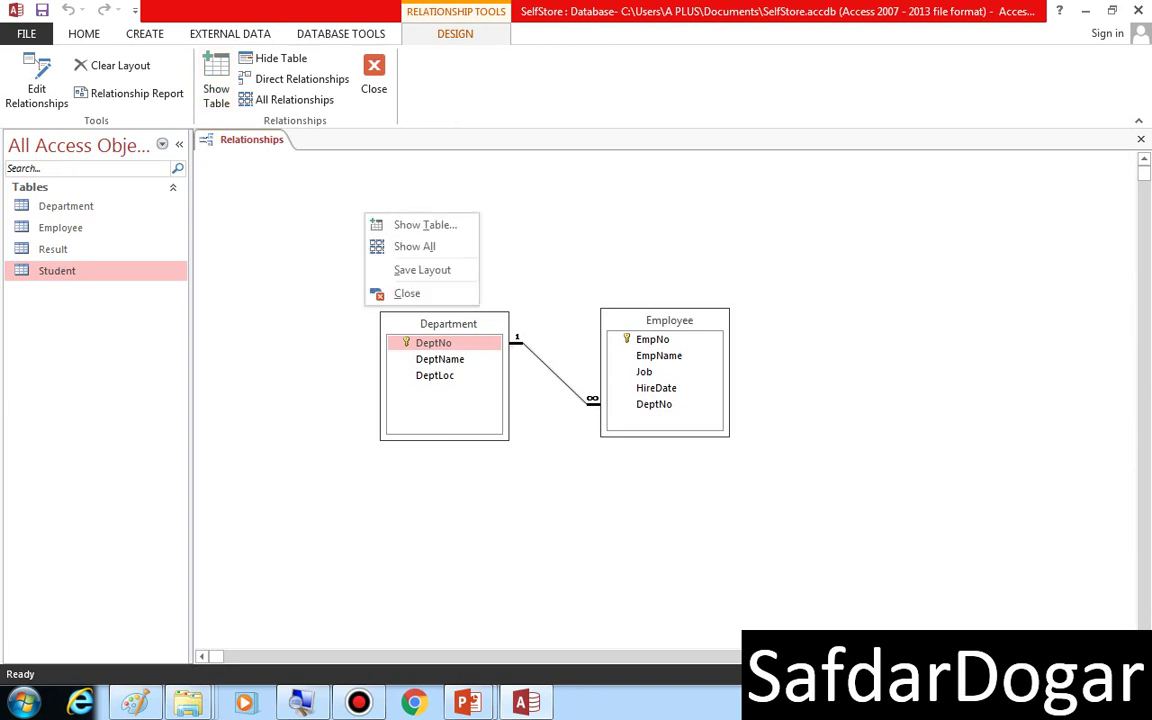
click(425, 225)
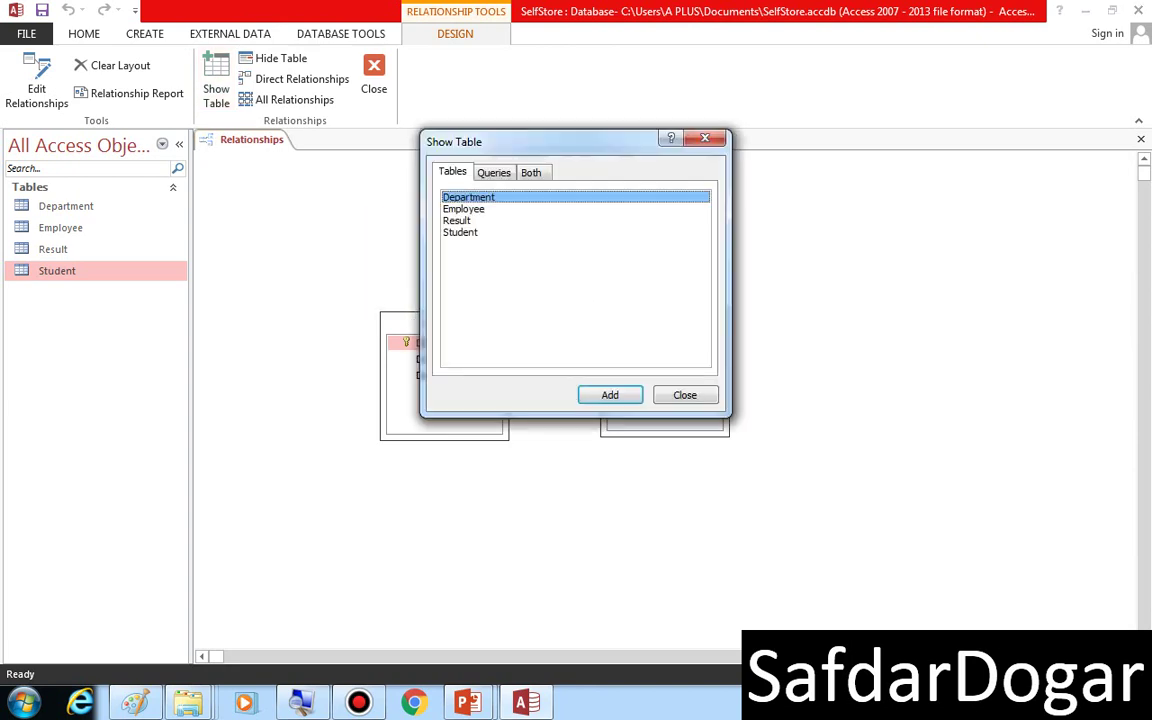
drag(500, 141, 640, 205)
click(640, 284)
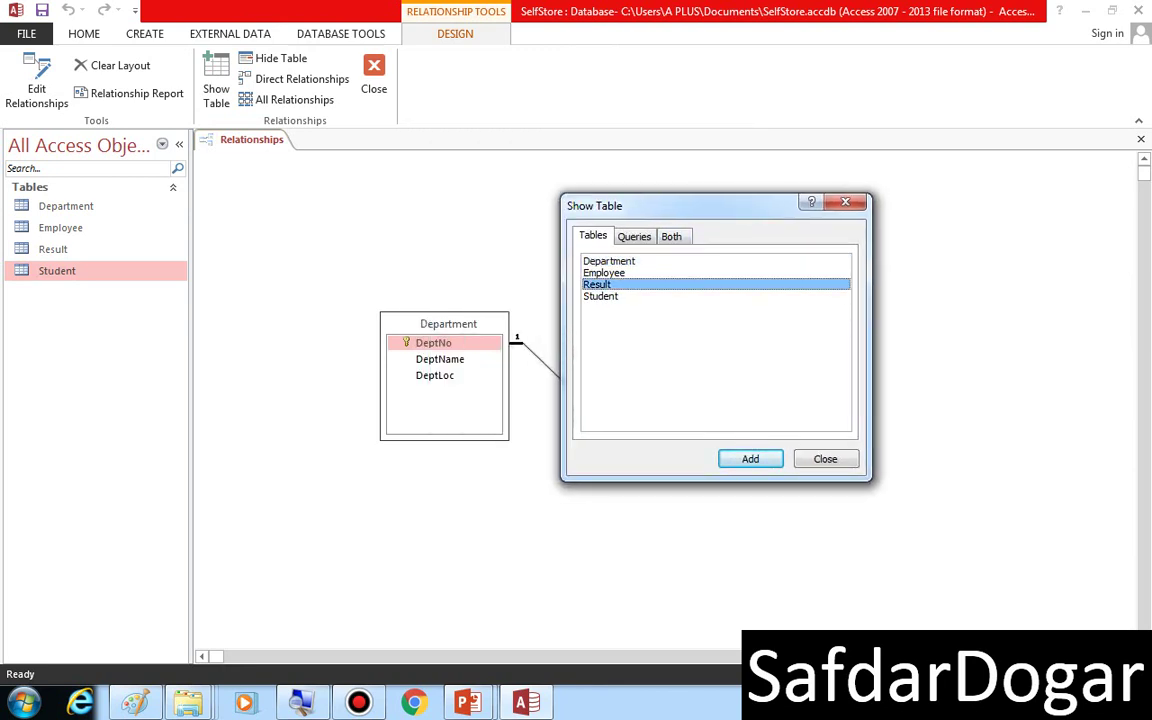
click(640, 296)
click(750, 458)
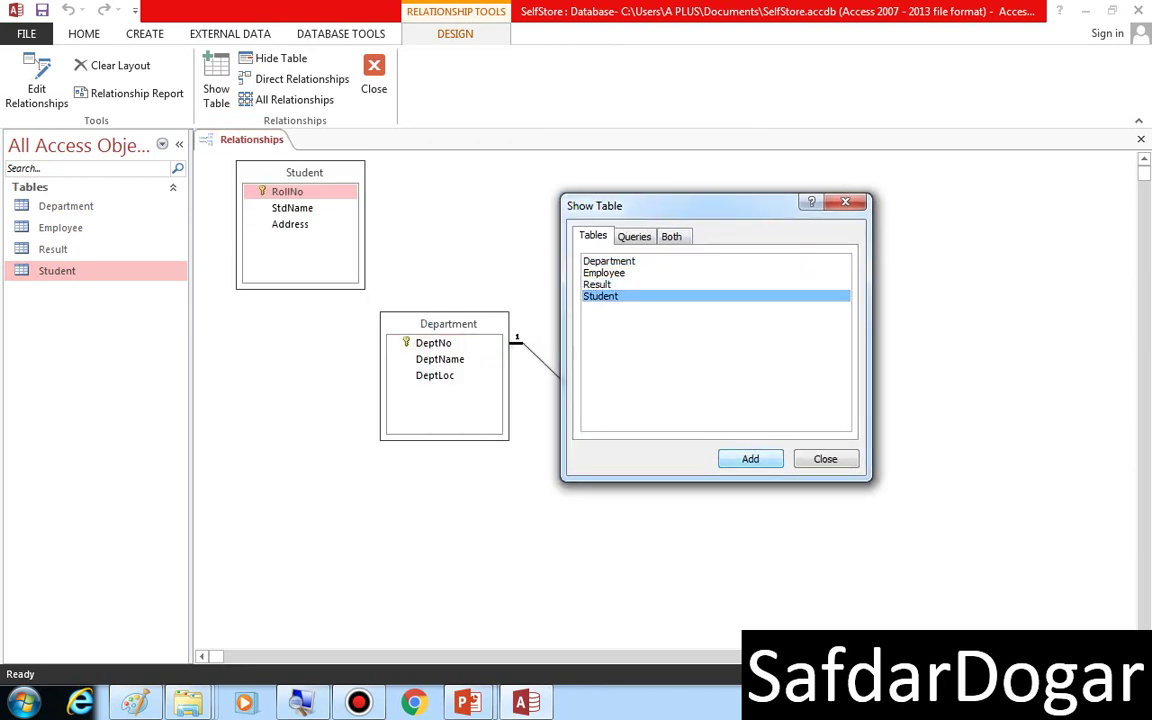
click(640, 284)
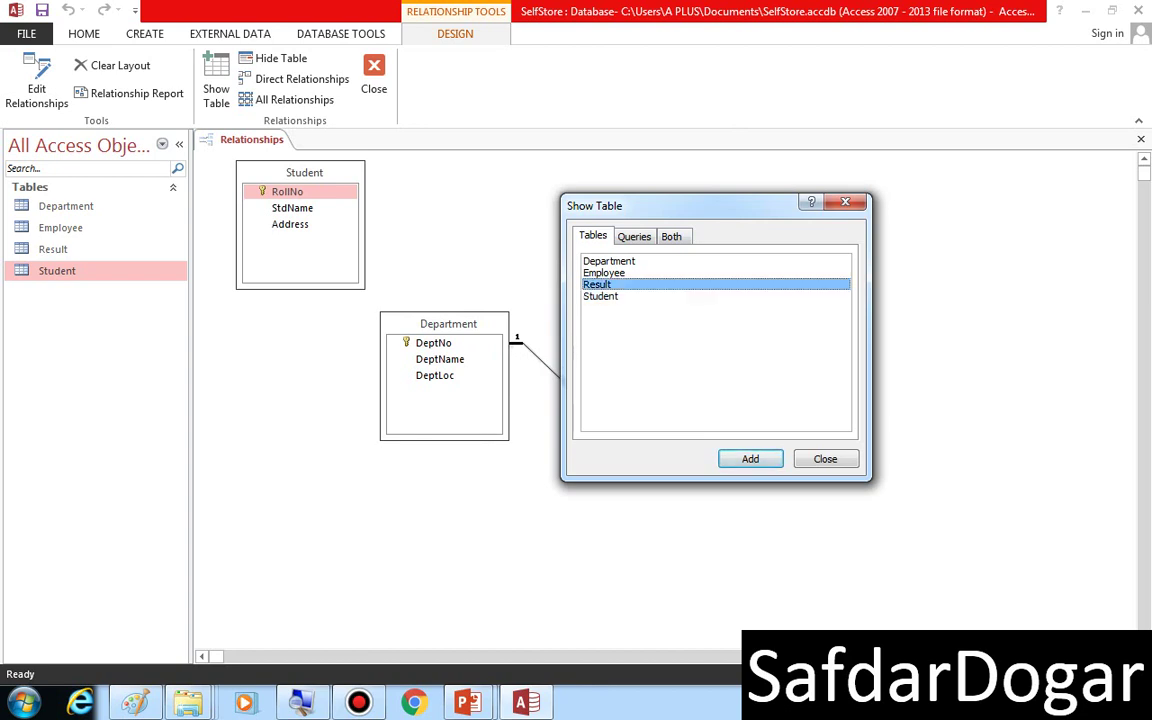
key(Return)
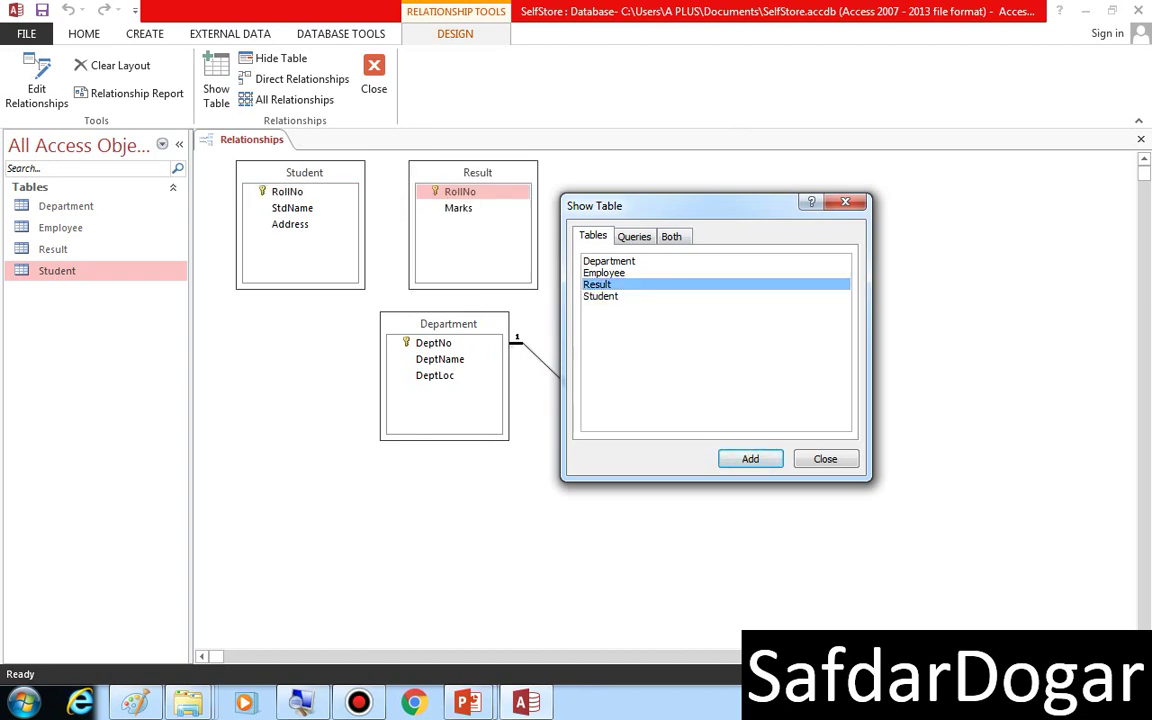
key(Escape)
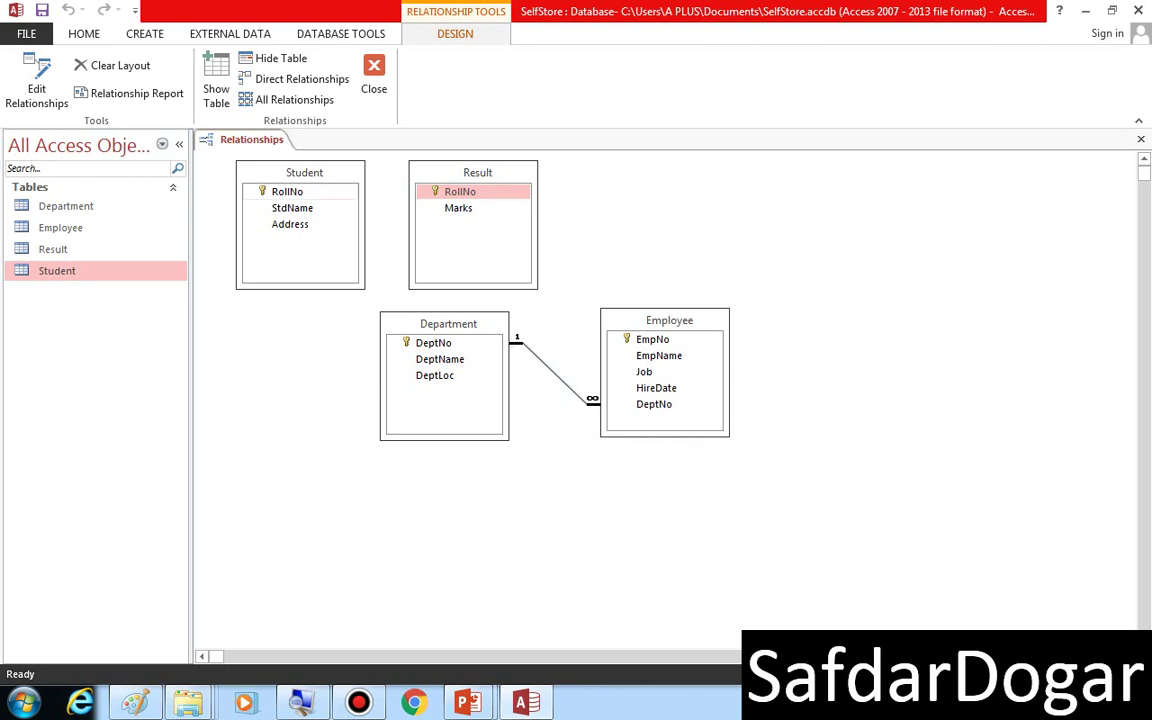
Create a one-to-one relationship from RollNo in Student to RollNo in Result, without enforcing referential integrity.
click(287, 191)
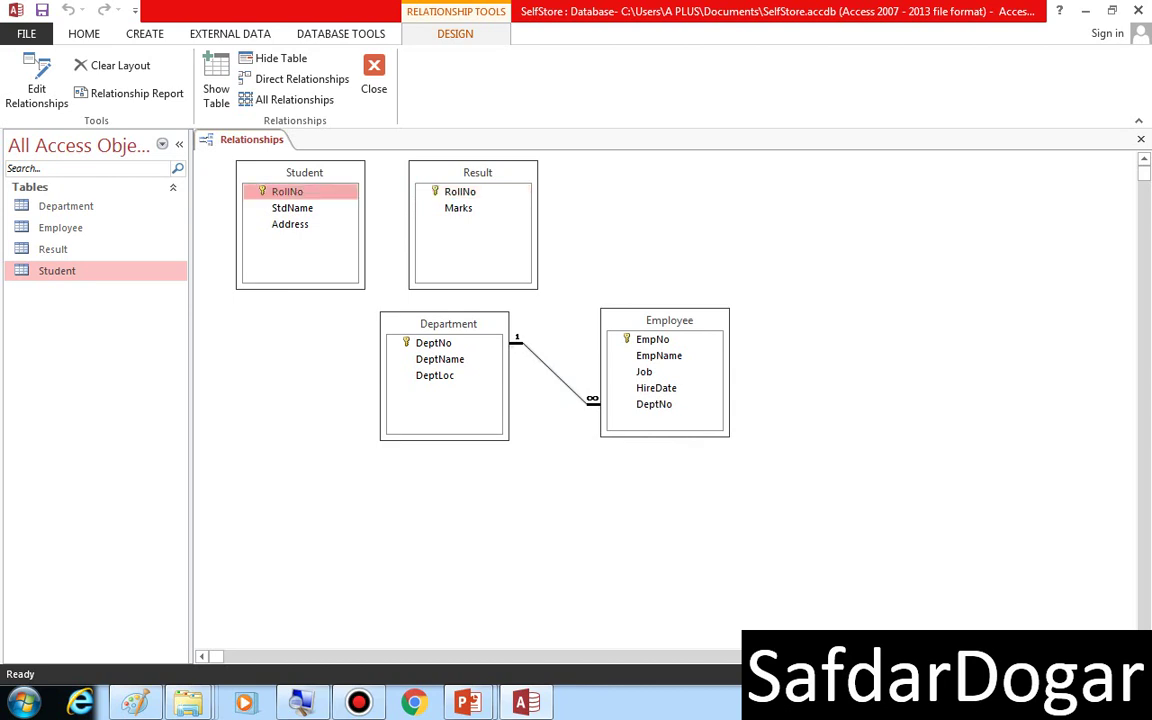
click(460, 191)
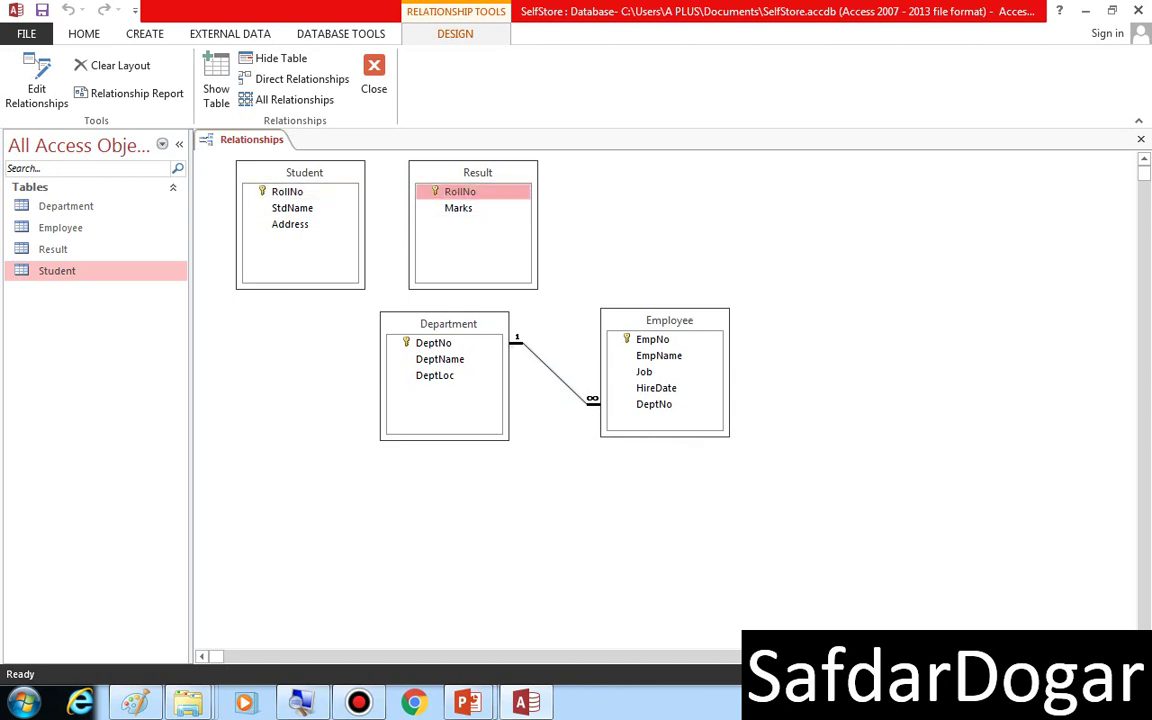
click(287, 191)
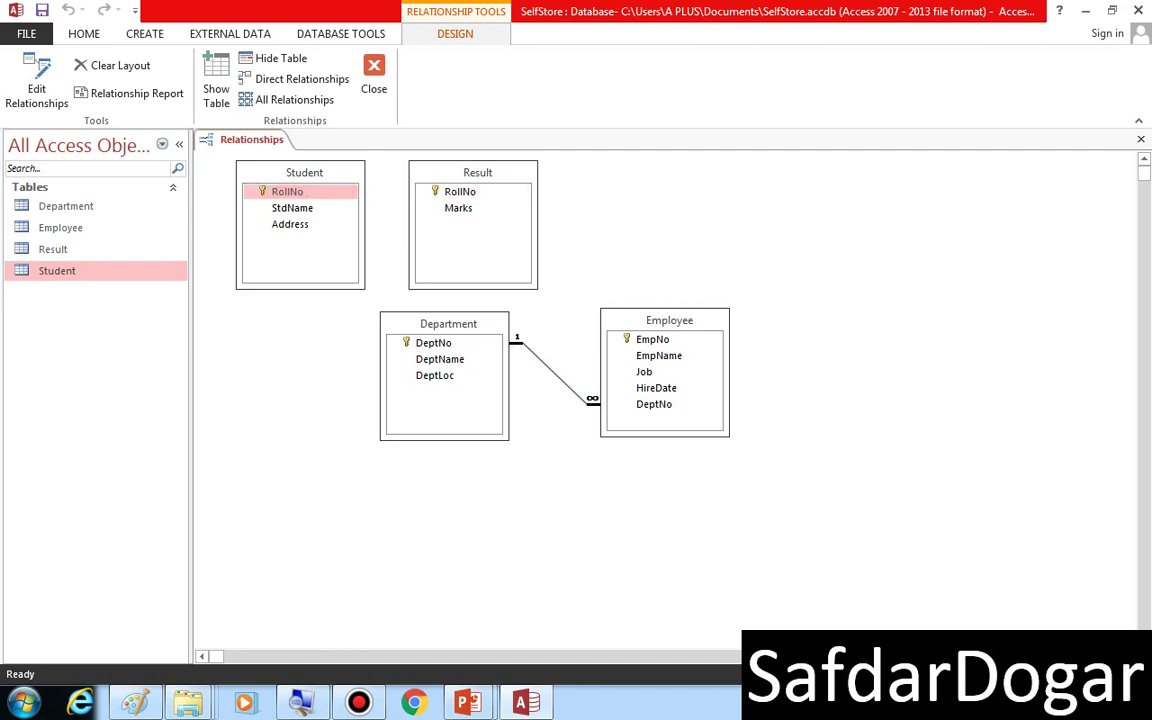
drag(287, 191, 460, 191)
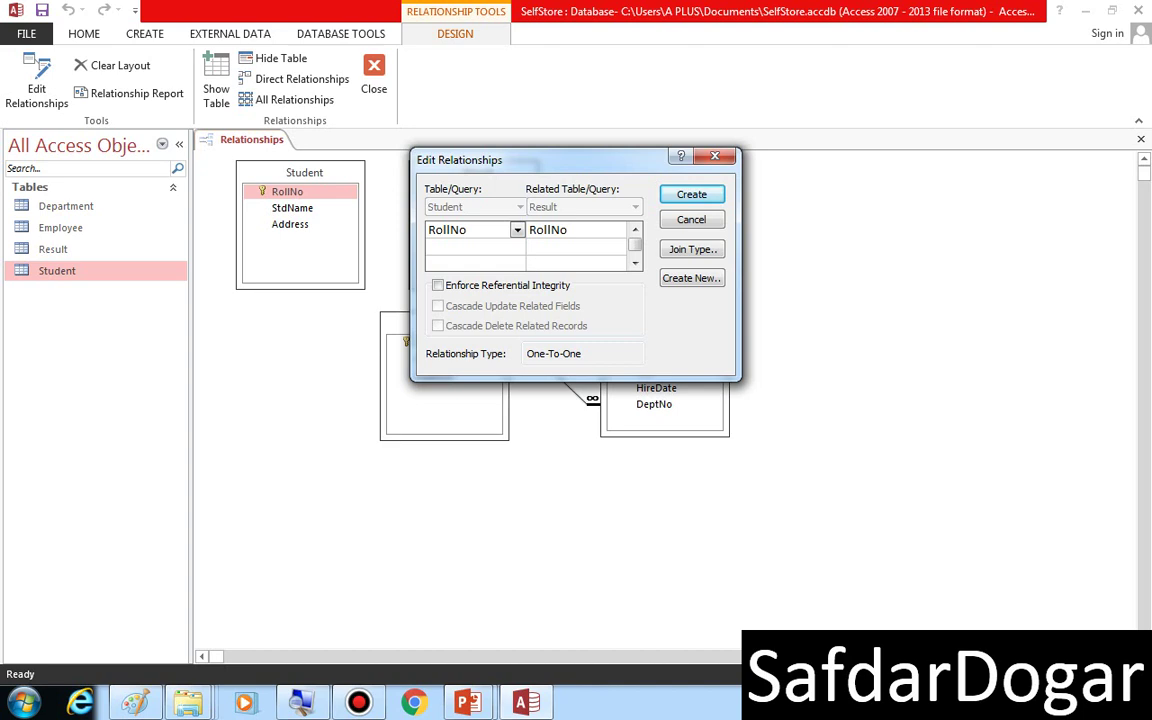
drag(530, 160, 675, 191)
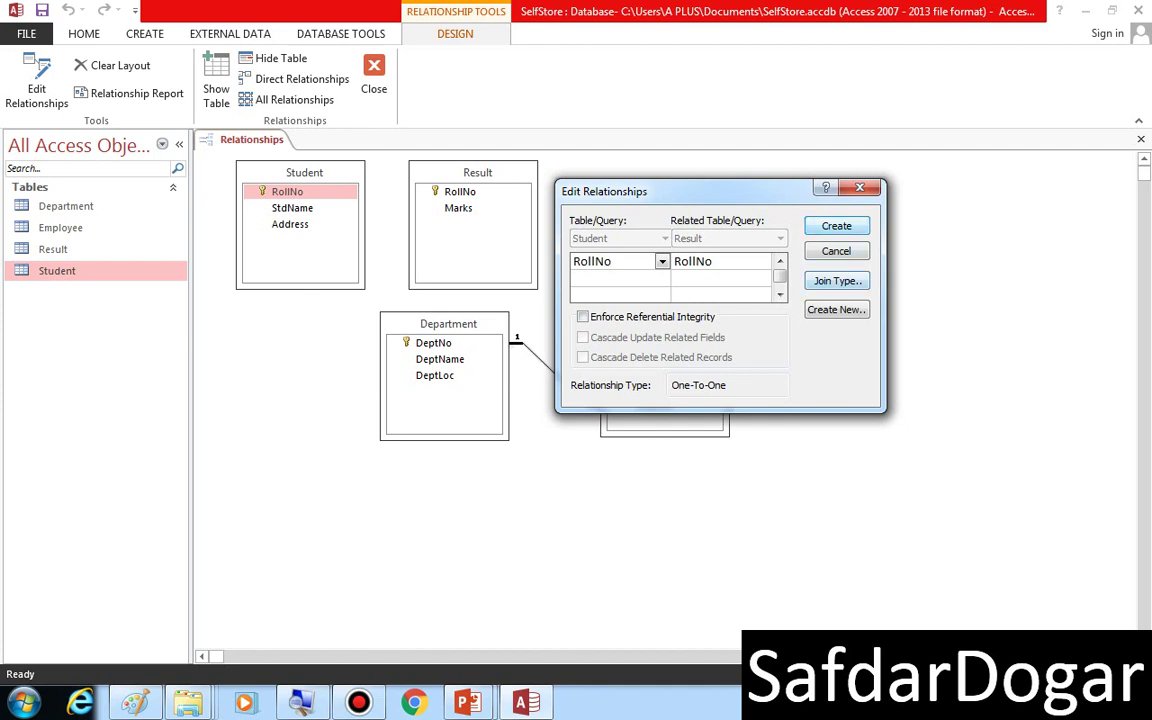
key(Return)
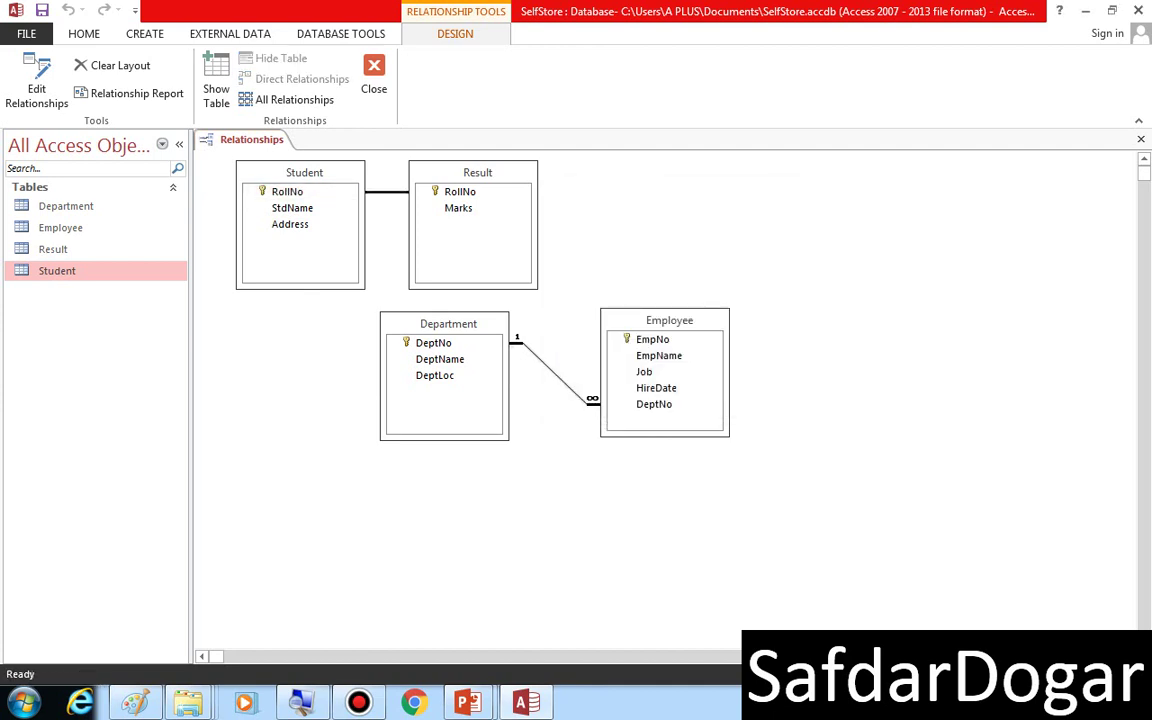
Spread out the diagram by moving Result away from Student, and Employee and Department well below them.
drag(473, 172, 581, 185)
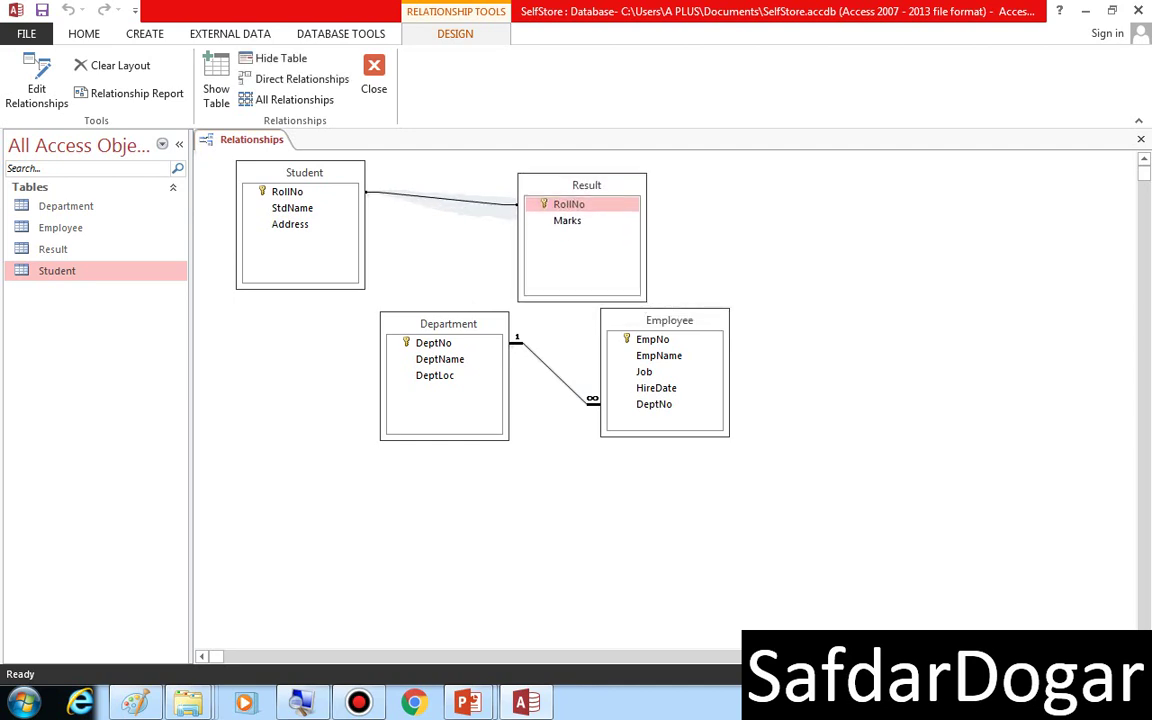
drag(669, 320, 681, 503)
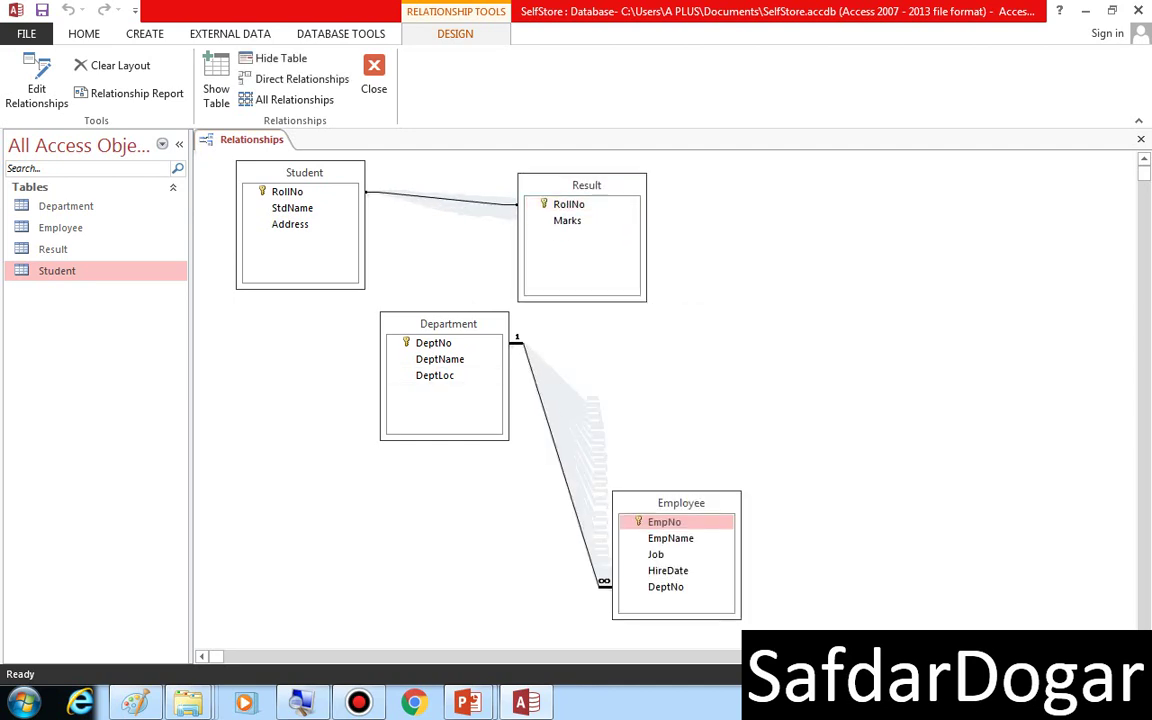
drag(448, 323, 436, 485)
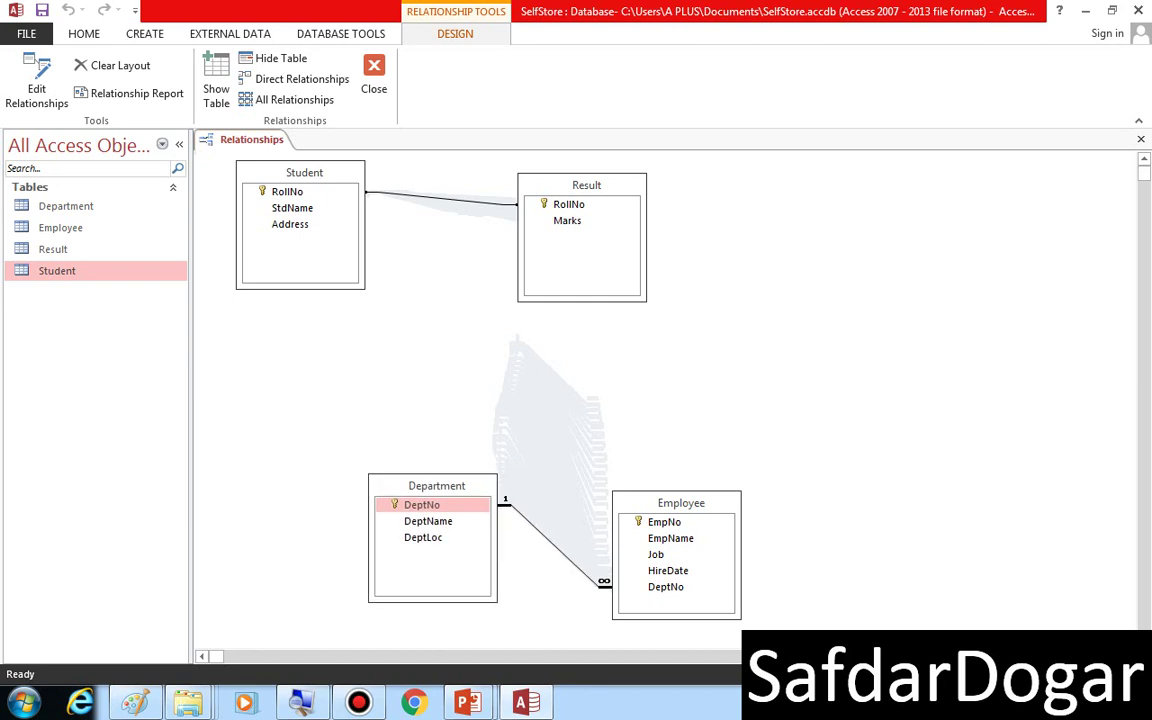
Open the relationship between Department and Employee for editing and move its dialog clear of the Student–Result link.
right_click(542, 536)
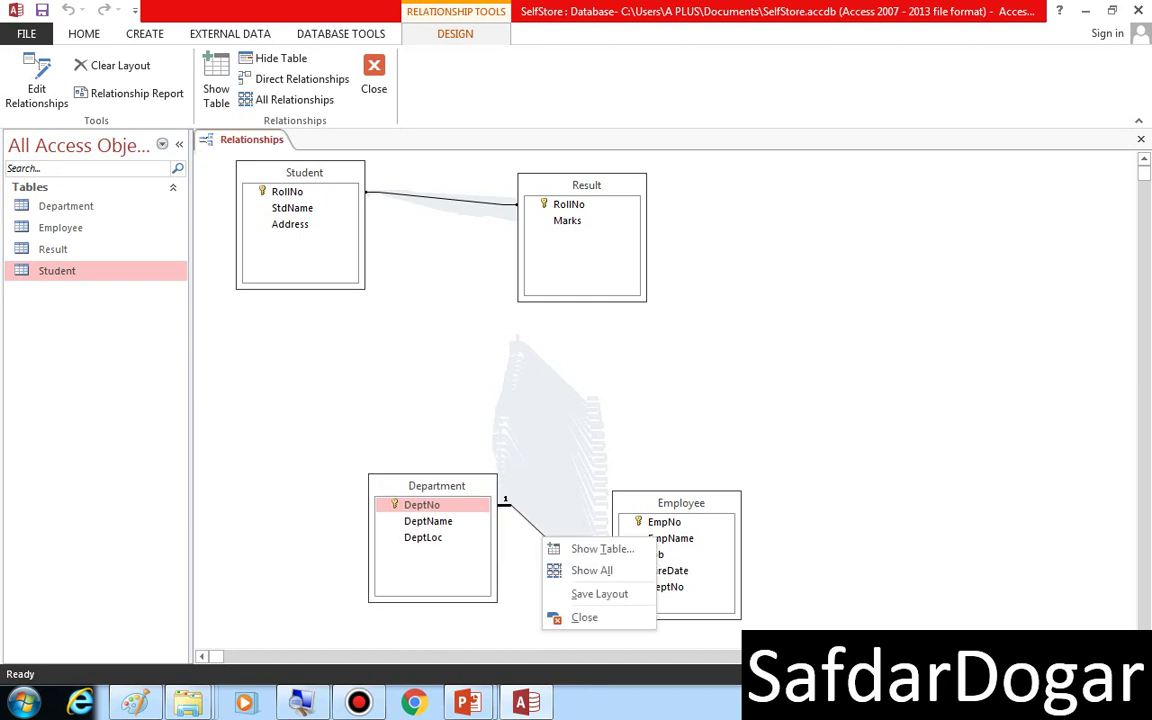
key(Escape)
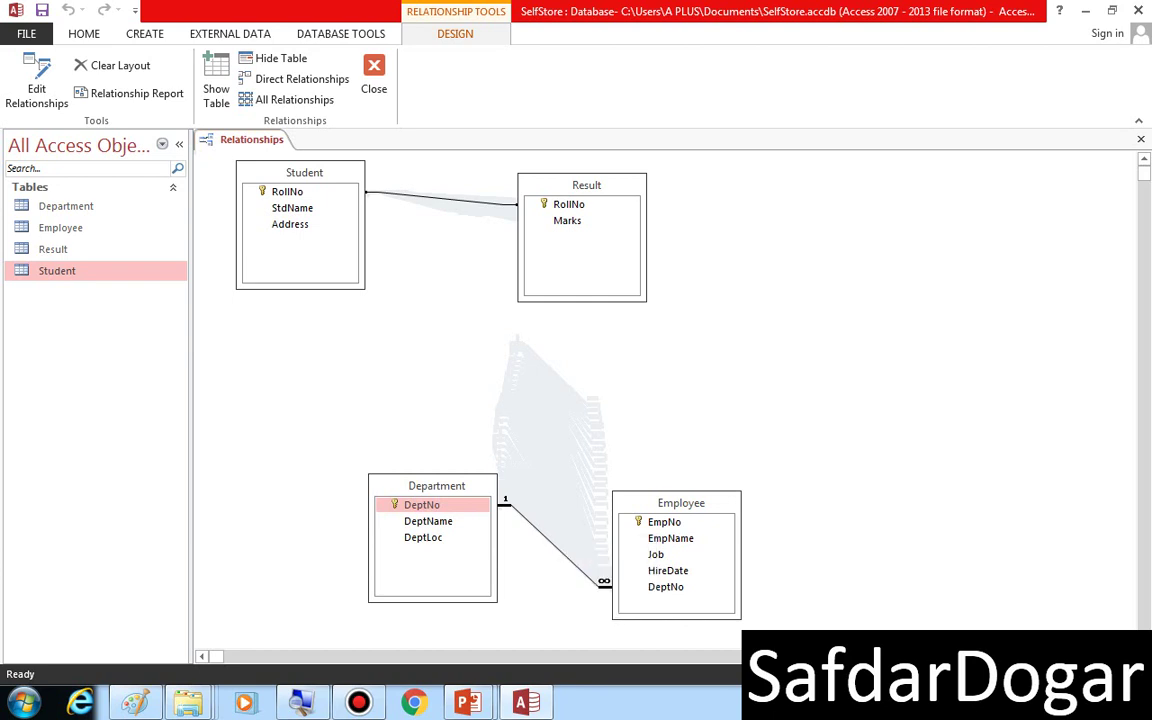
click(560, 550)
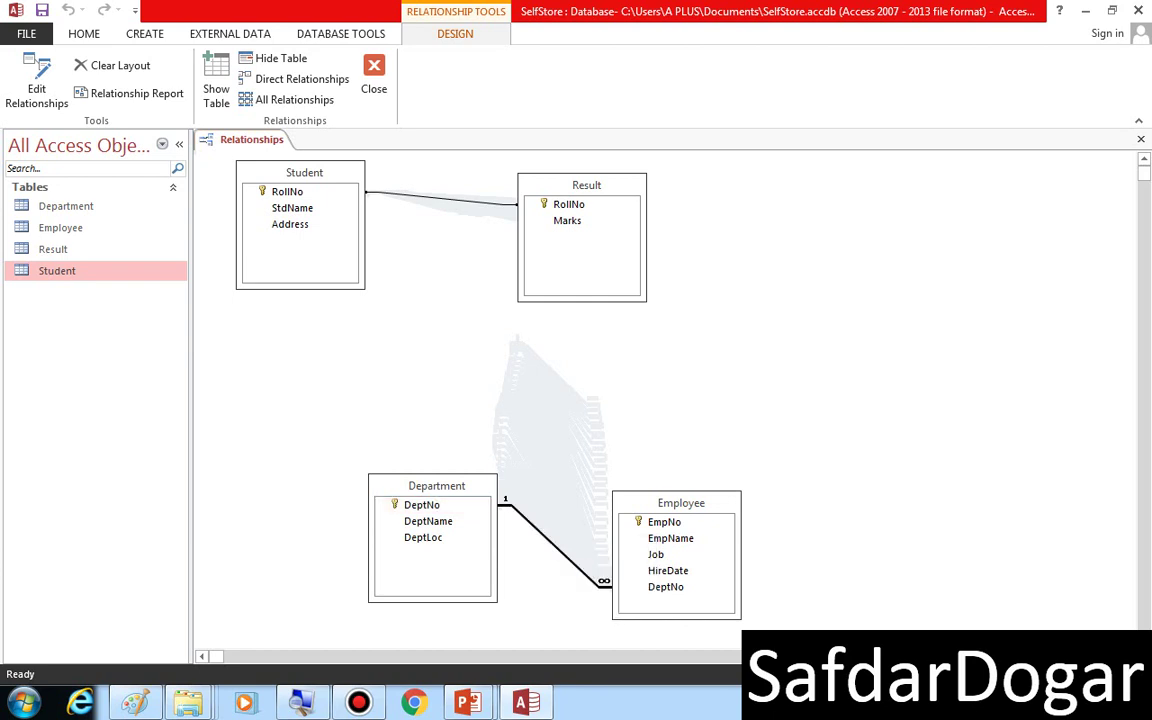
right_click(560, 550)
click(633, 562)
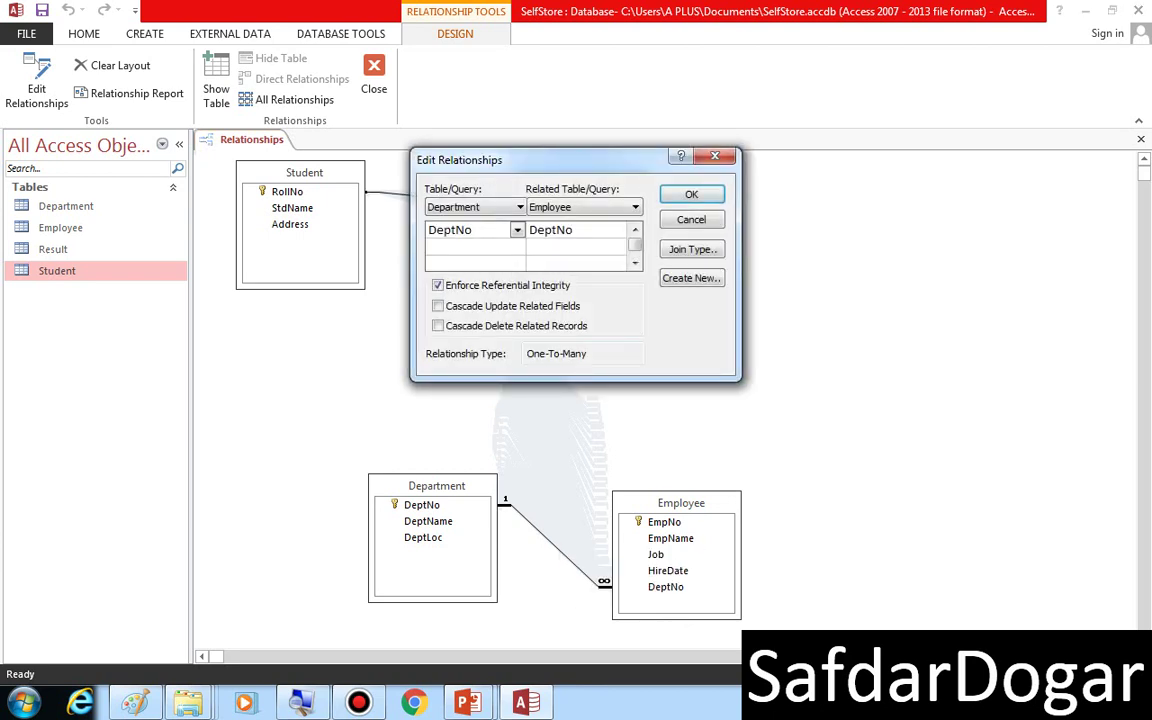
drag(460, 160, 584, 269)
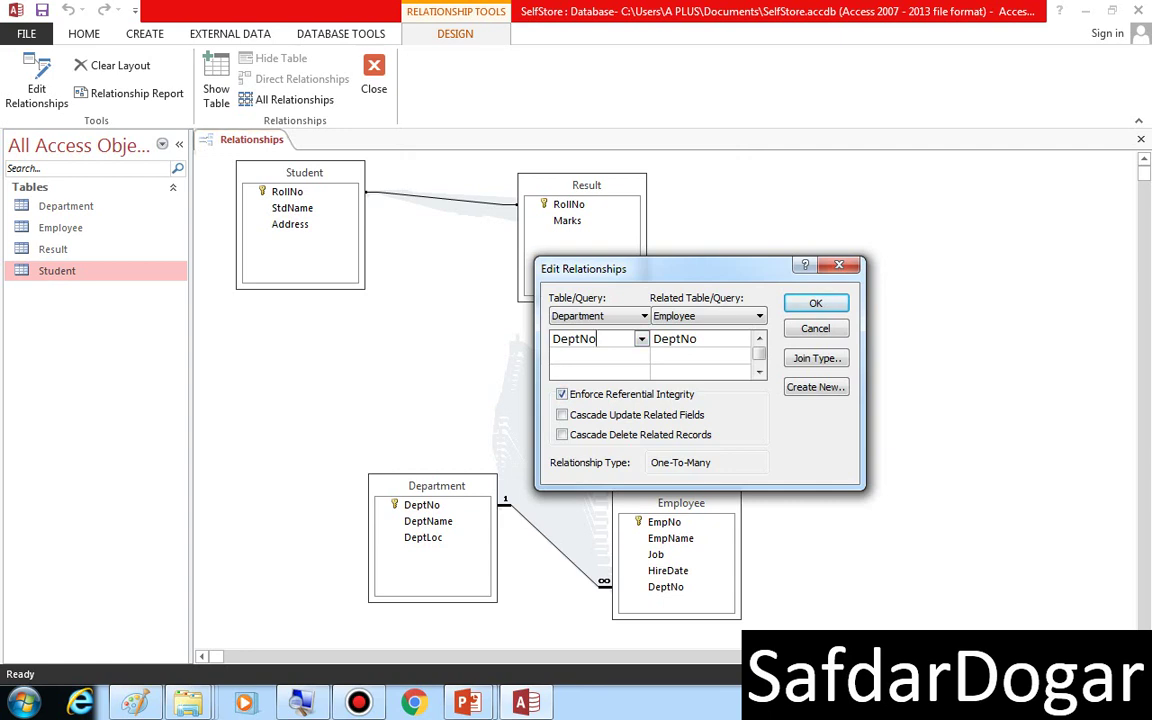
Examine which Employee and Department fields can be chosen for the relationship, keeping DeptNo on the Employee side.
click(697, 339)
key(alt+Down)
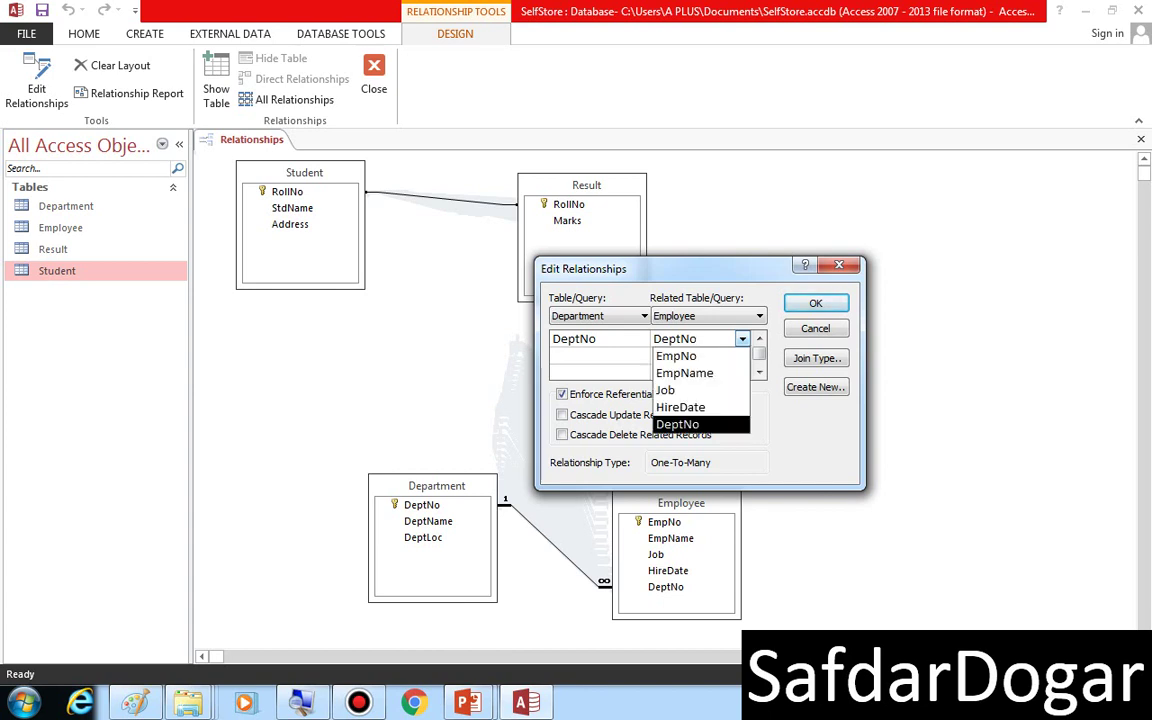
key(Up)
key(Up)
key(Up)
key(Up)
key(Down)
key(Down)
key(Down)
key(Down)
key(Return)
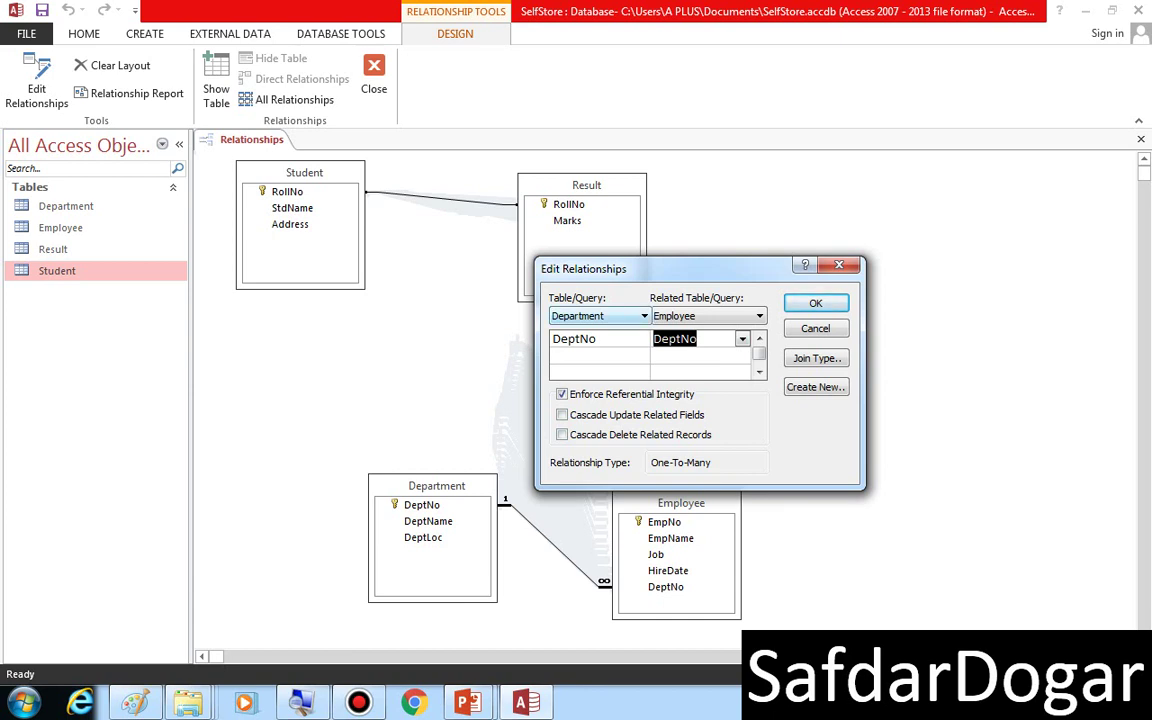
click(641, 338)
key(Down)
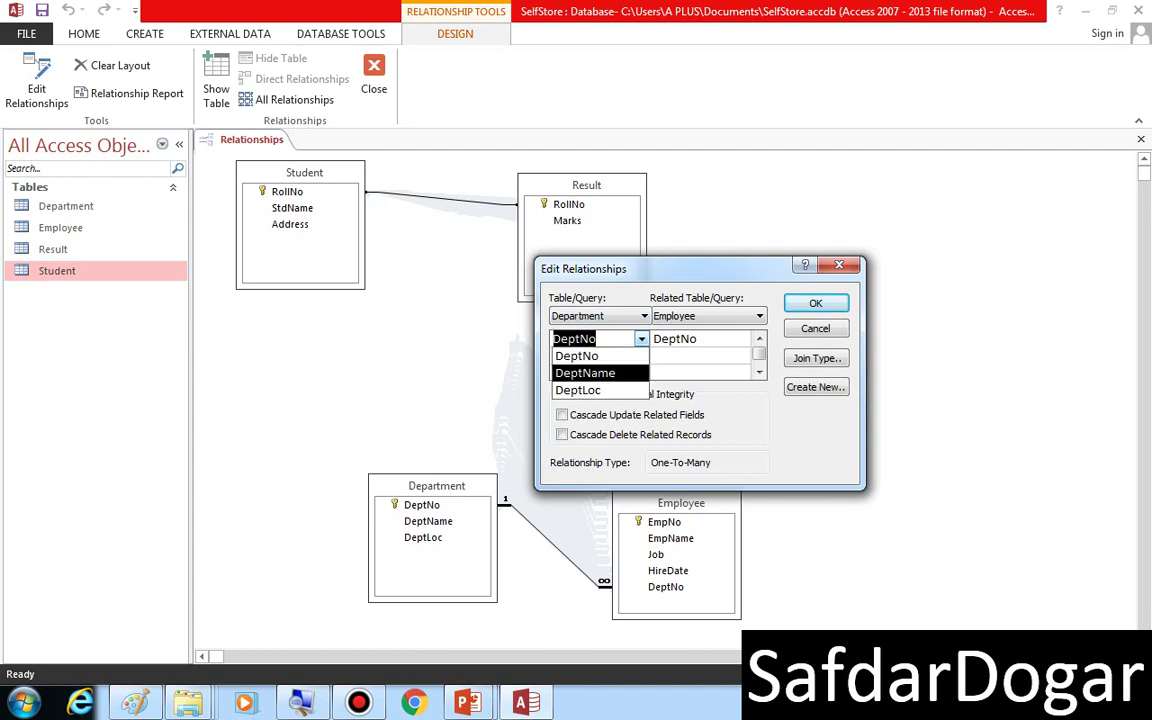